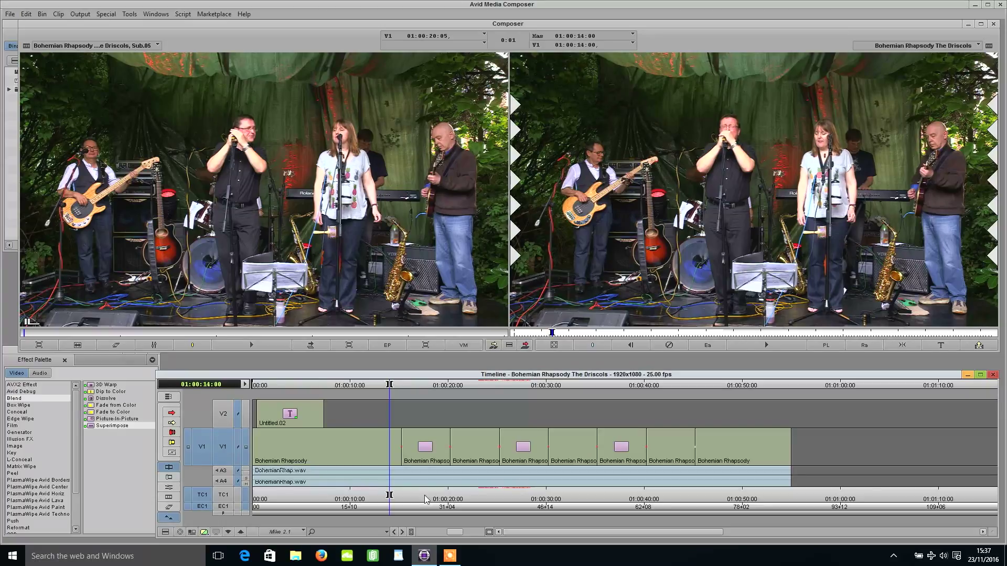
Step: Play back the existing effect segments between about 14 and 37 seconds in the timeline to examine their coloured glows
left_click(421, 497)
key("space")
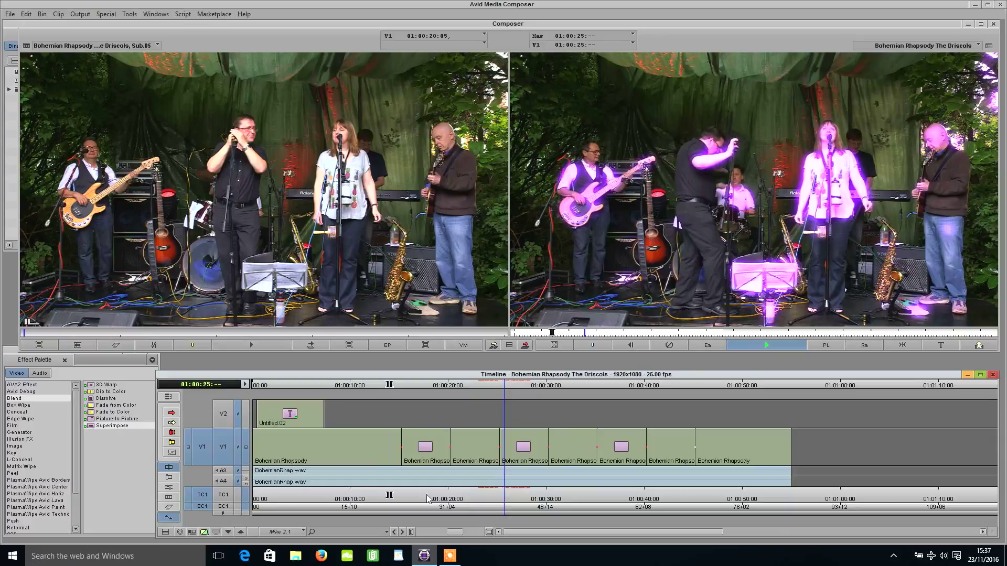
left_click(589, 497)
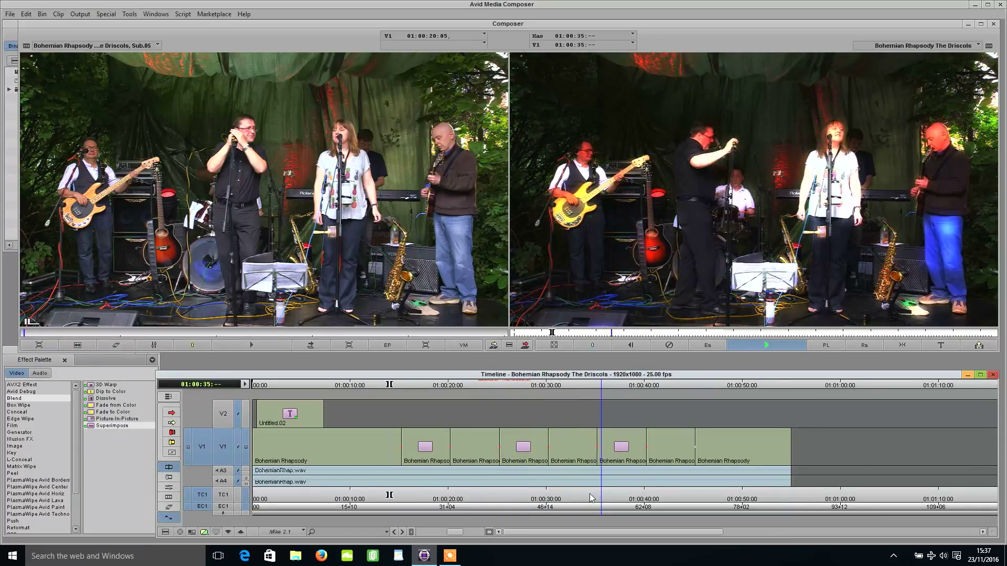
key("o")
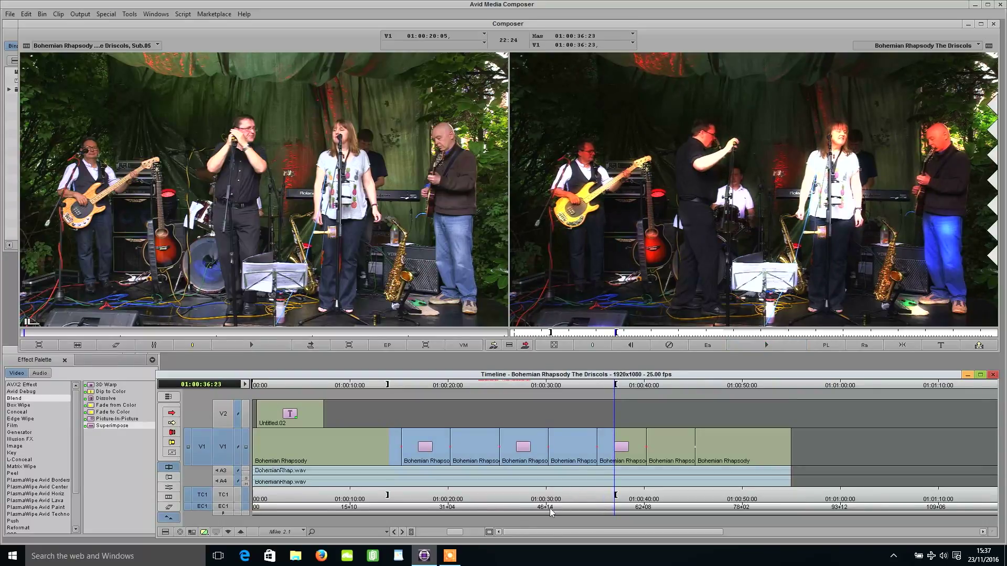
key("q")
key("o")
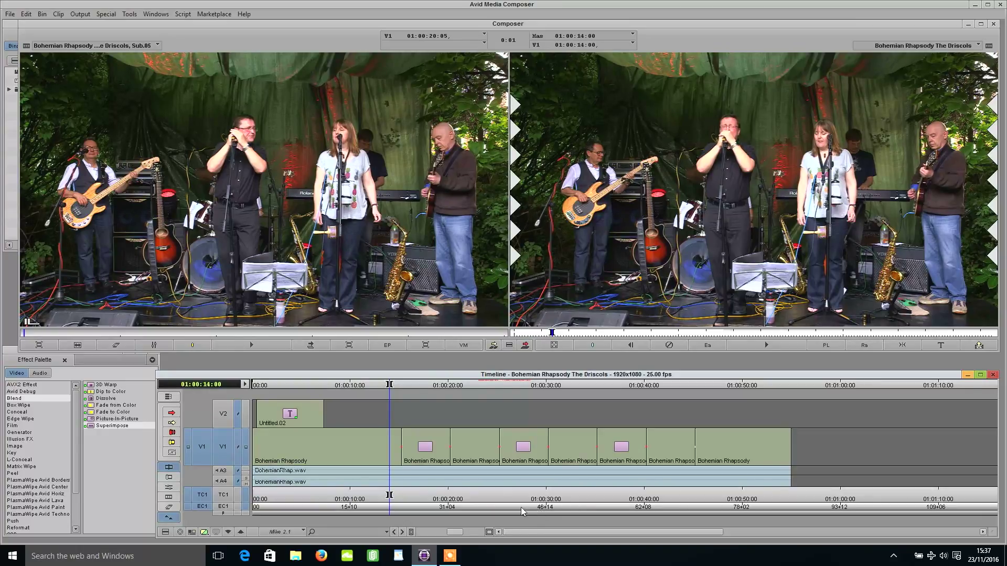
left_click(430, 502)
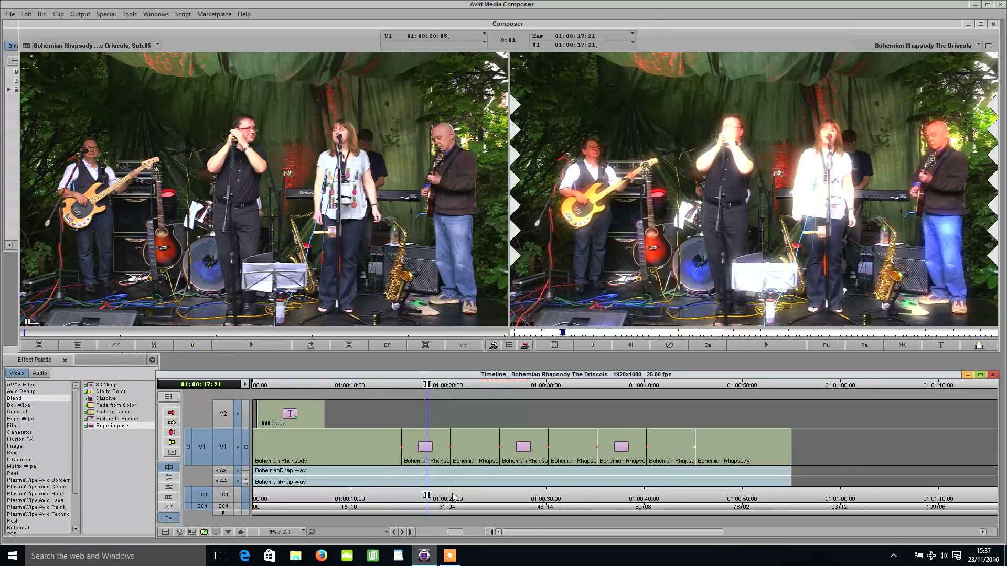
Step: Copy the untreated V1 clip between about 20 and 25 seconds onto track V2, directly above the original
left_click(461, 497)
key("t")
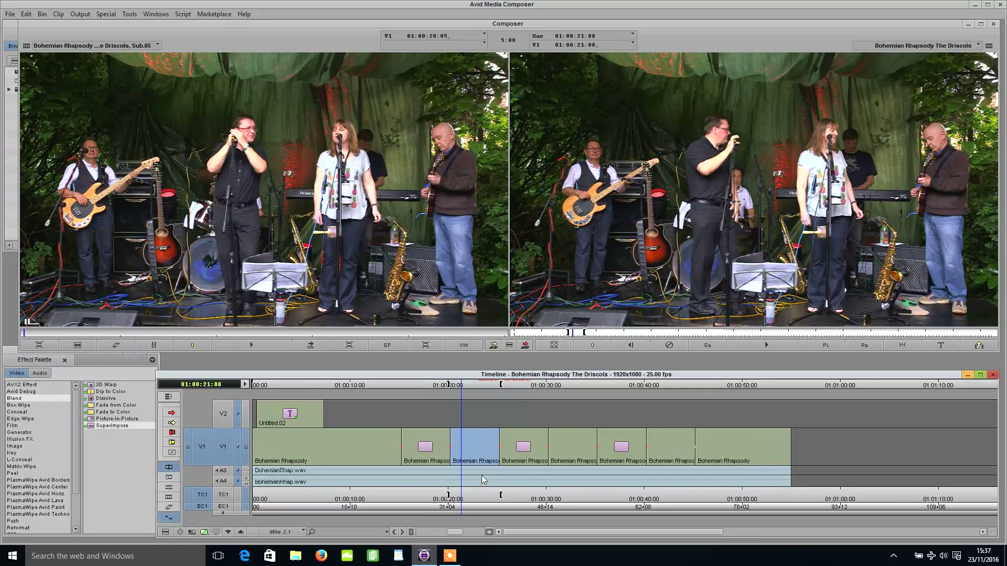
key("alt+c")
left_click_drag(198, 443, 223, 417)
key("b")
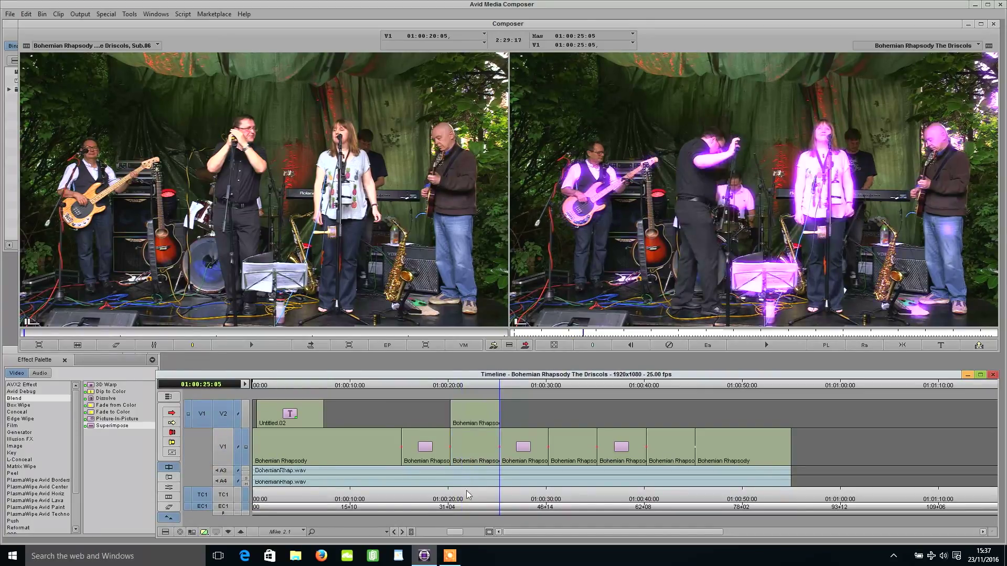
Step: Apply the RGBKeyer effect to the V1 clip beneath the V2 copy and open its effect settings
left_click(218, 442)
left_click(222, 418)
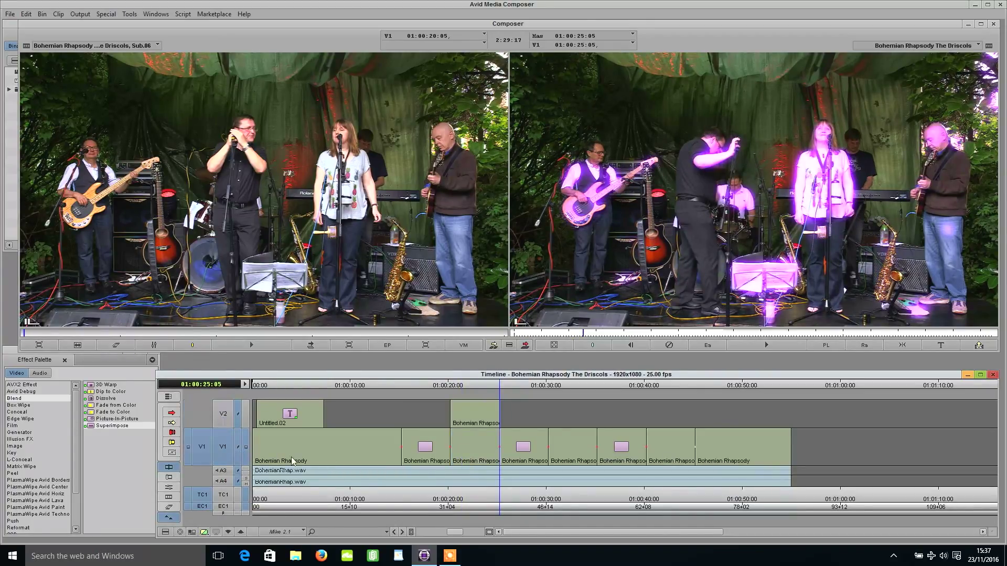
left_click(472, 499)
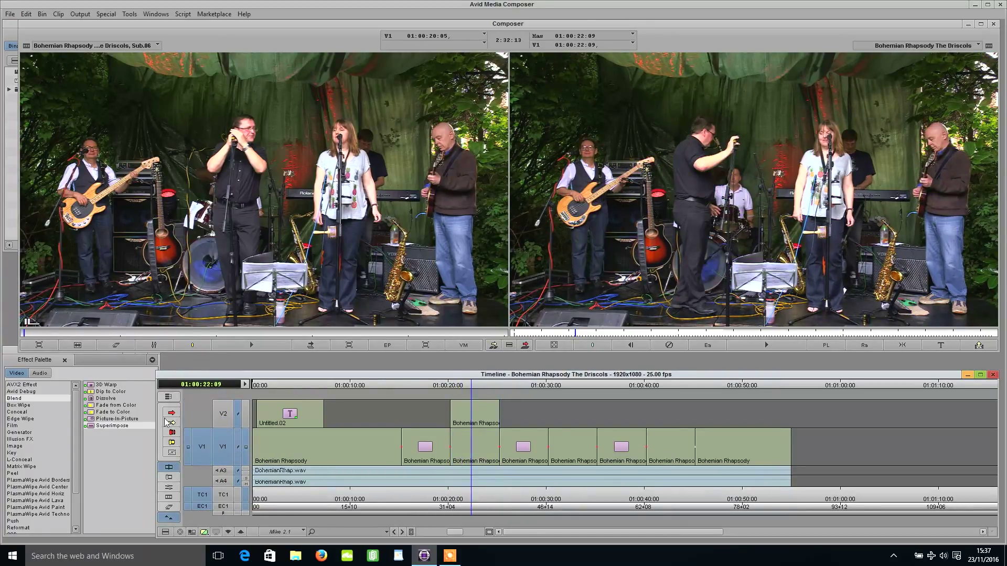
left_click(16, 453)
left_click_drag(97, 406, 473, 455)
left_click(169, 487)
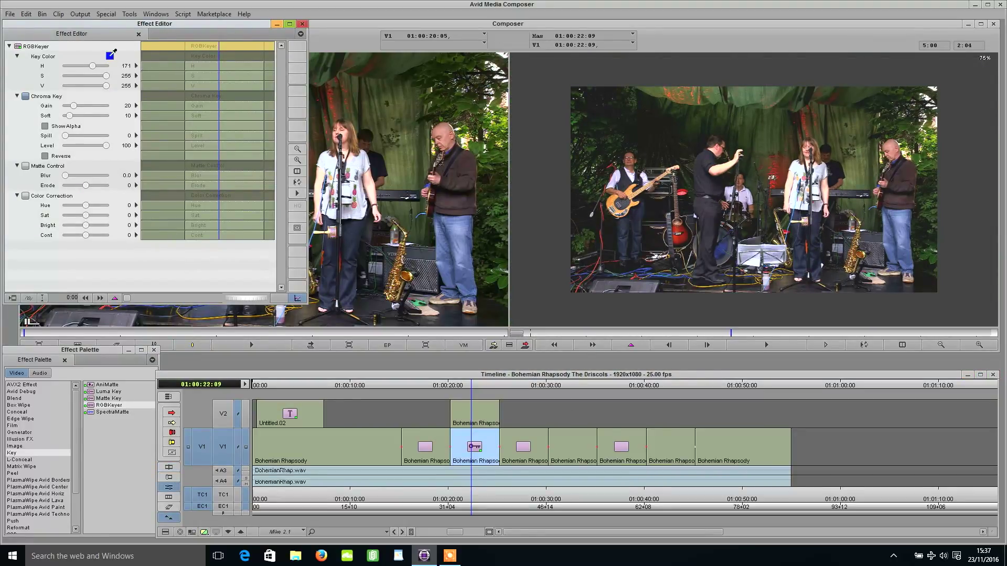
Step: Sample the female singer's white top as the key colour, reverse the key and set Erode to 10
left_click_drag(567, 141, 799, 167)
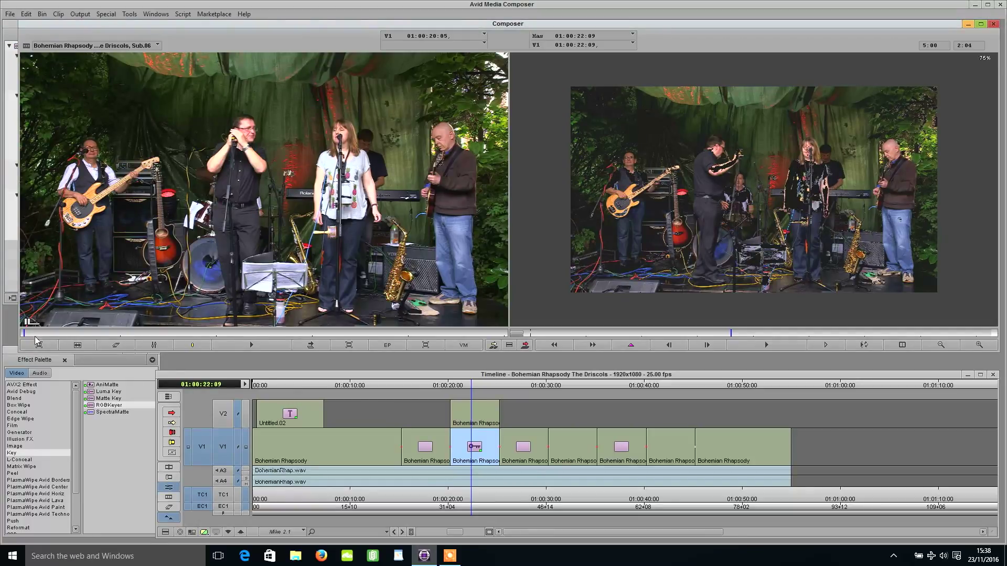
left_click(10, 286)
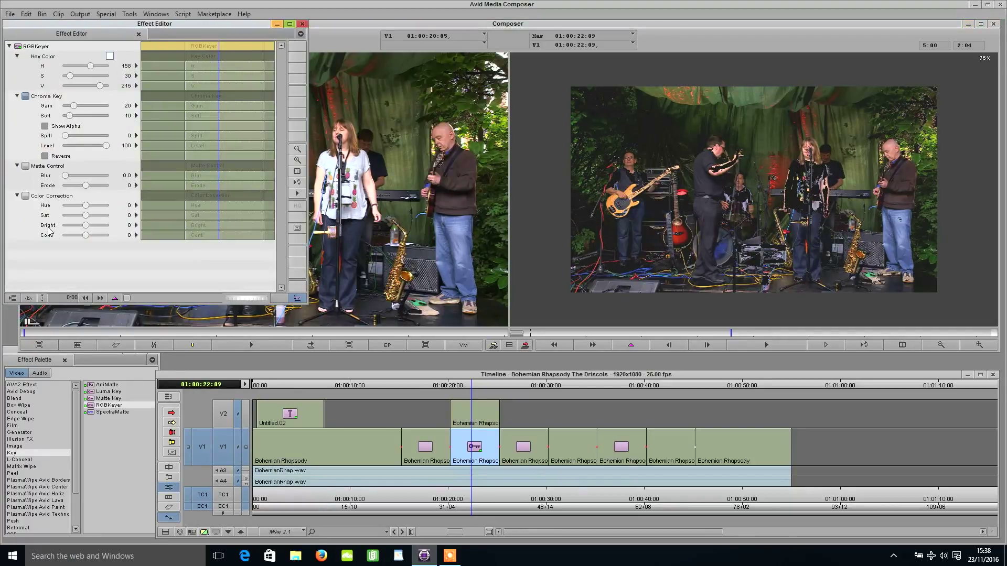
left_click(45, 156)
left_click_drag(87, 187, 134, 195)
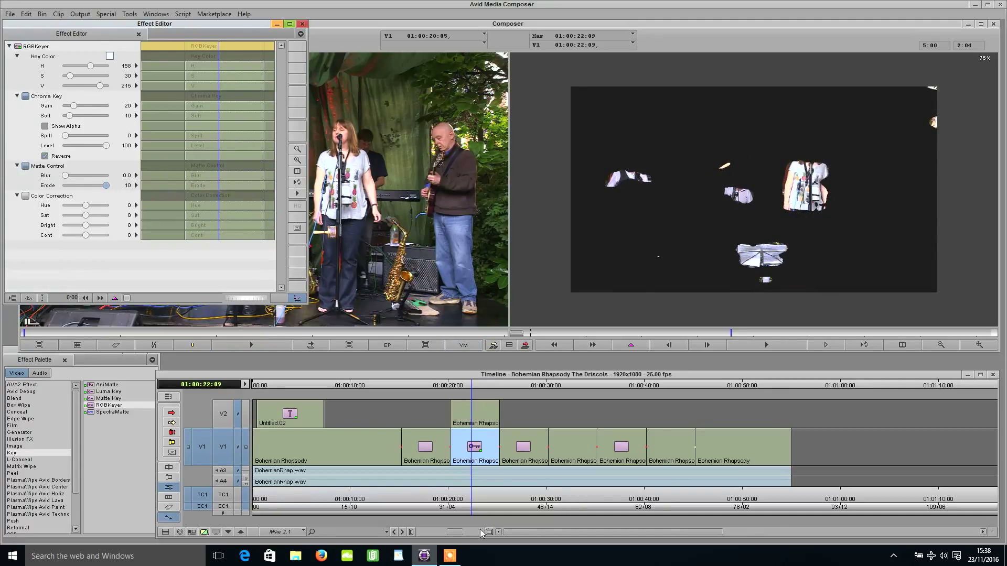
Step: Add a Paint Effect on top of the keyer on the V1 clip and open its effect settings
left_click(474, 496)
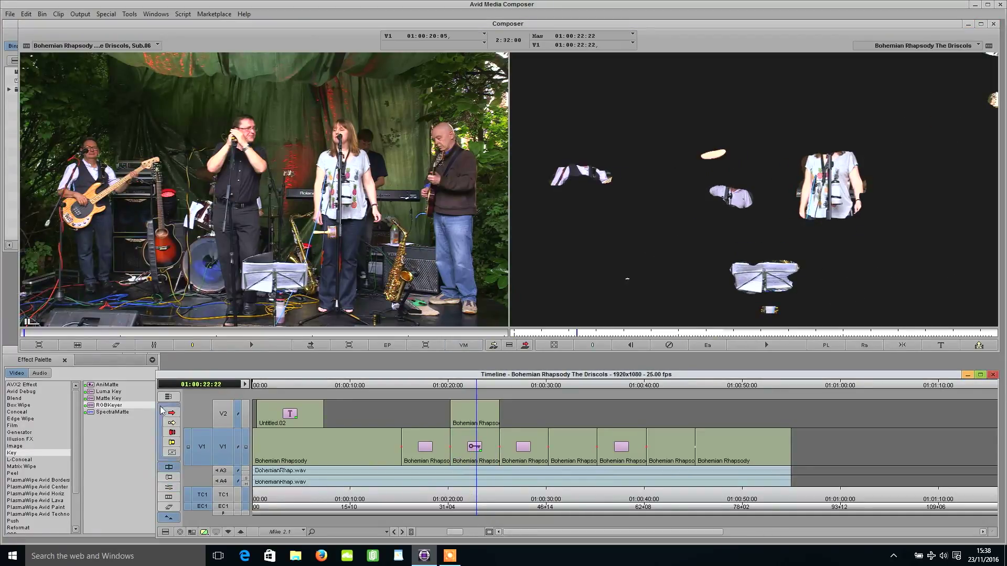
left_click(18, 447)
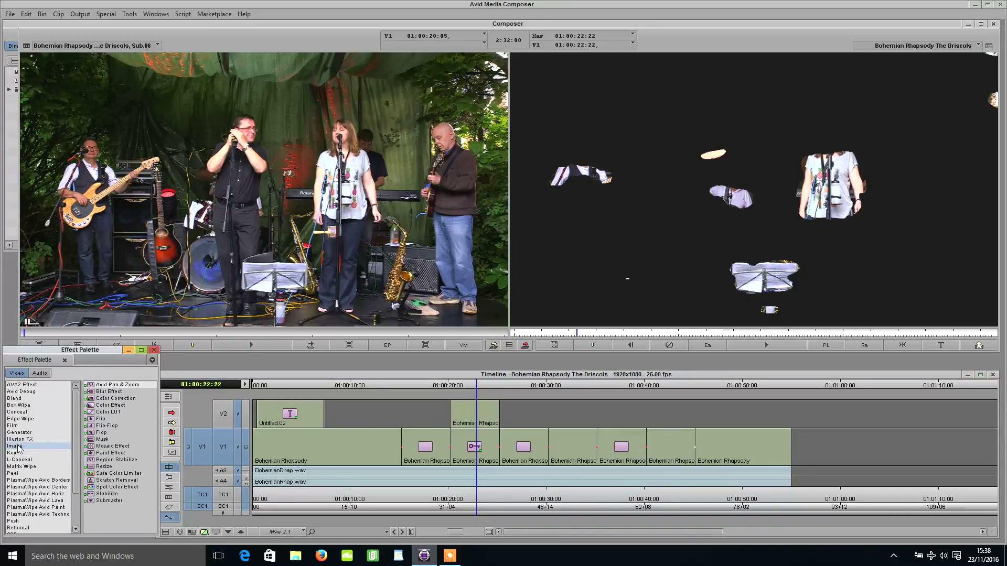
mouse_move(107, 453)
left_mouse_down()
mouse_move(325, 476)
mouse_move(472, 444)
mouse_move(467, 462)
left_mouse_up()
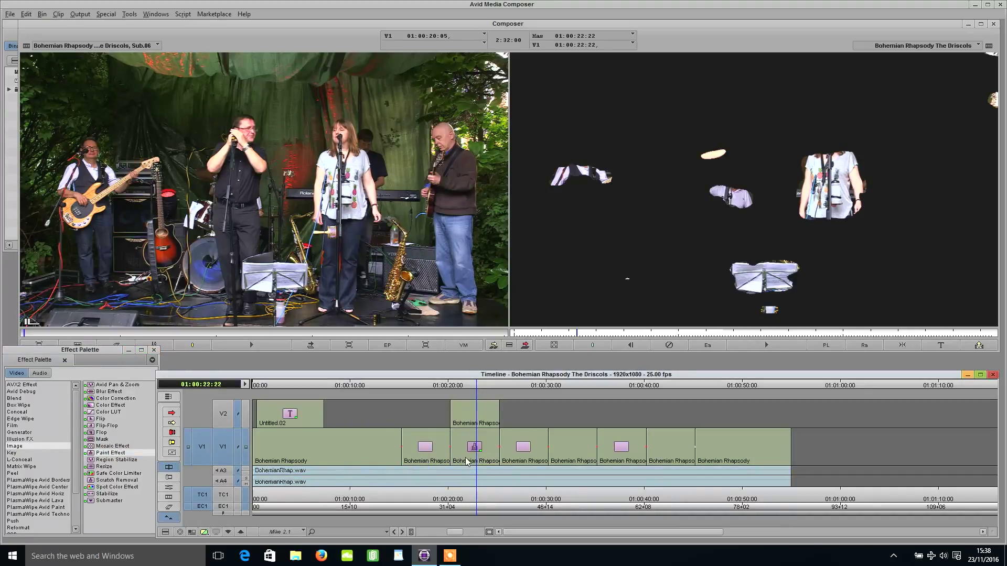
key("shift+F10")
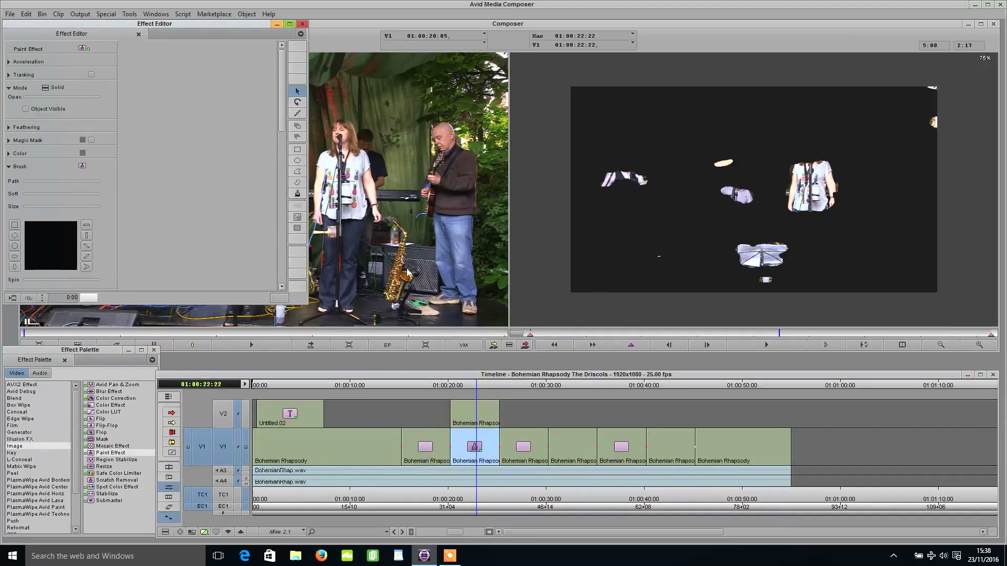
Step: Draw a paint rectangle covering the whole frame and set it to Blur mode with Hor and Vert at 11
left_click(297, 149)
mouse_move(561, 313)
left_mouse_down()
mouse_move(835, 109)
mouse_move(960, 70)
left_mouse_up()
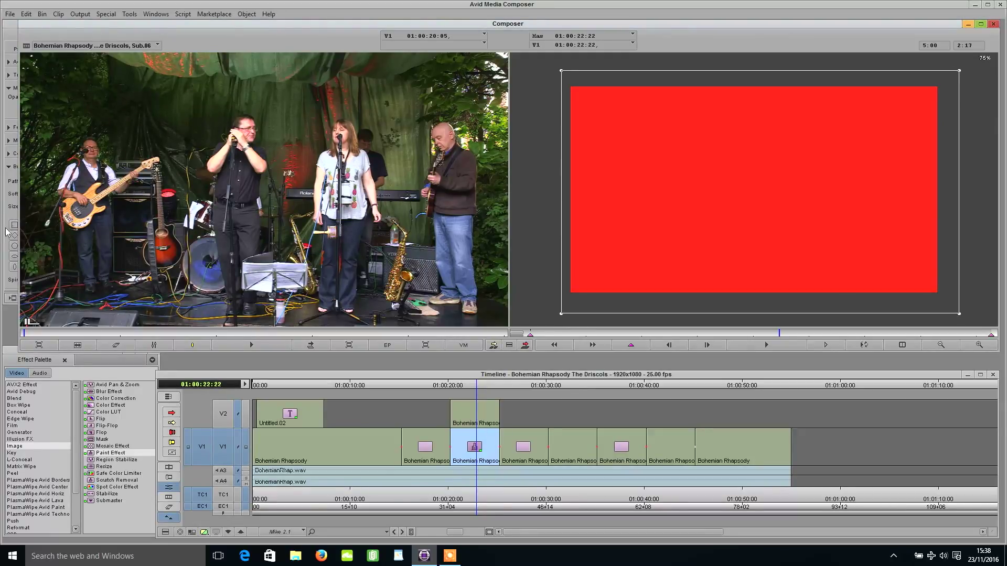
left_click(7, 212)
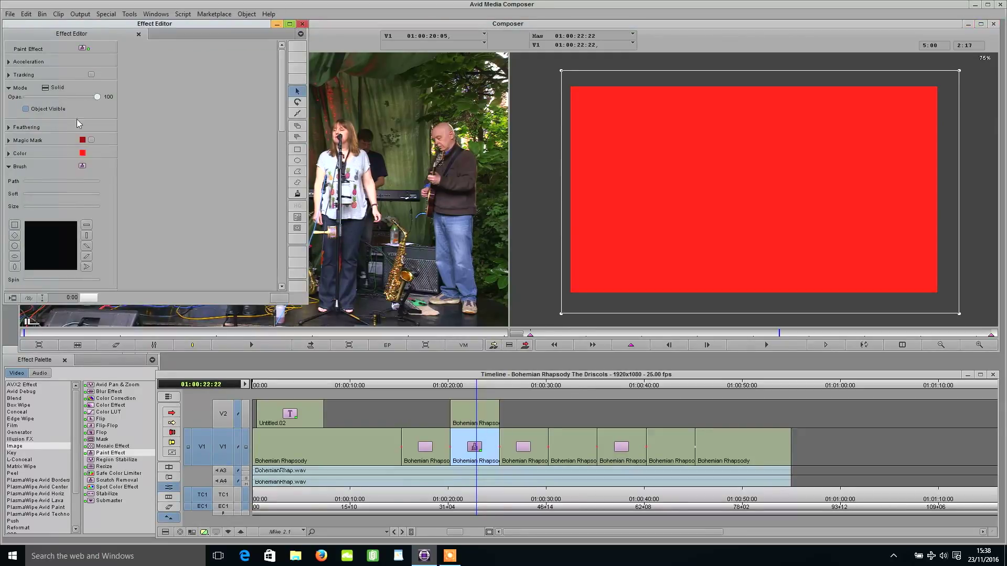
left_click(45, 88)
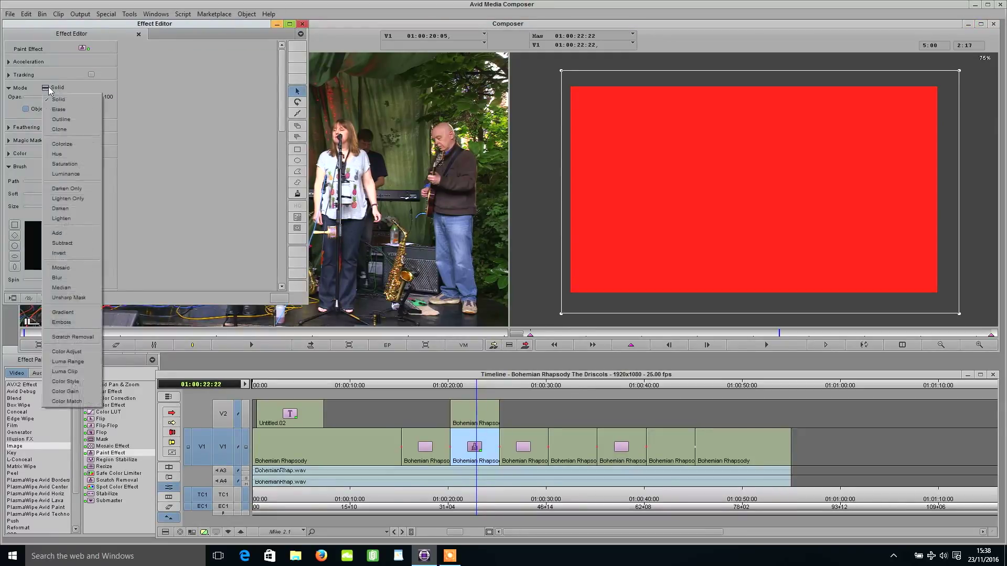
left_click(70, 276)
left_click_drag(39, 126, 34, 136)
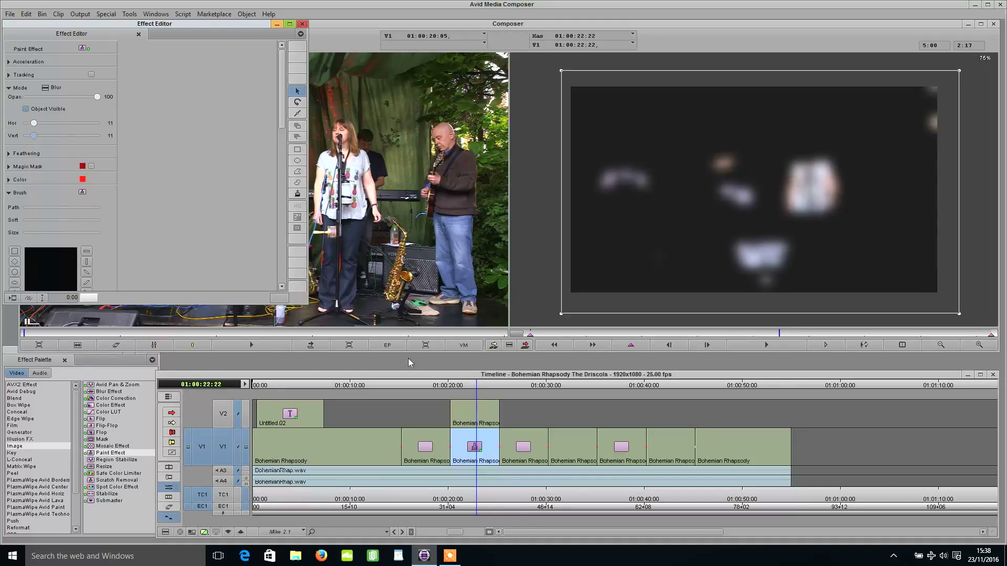
Step: Monitor track V2 and apply the Superimpose effect from the Blend category to the copied clip there
left_click(478, 501)
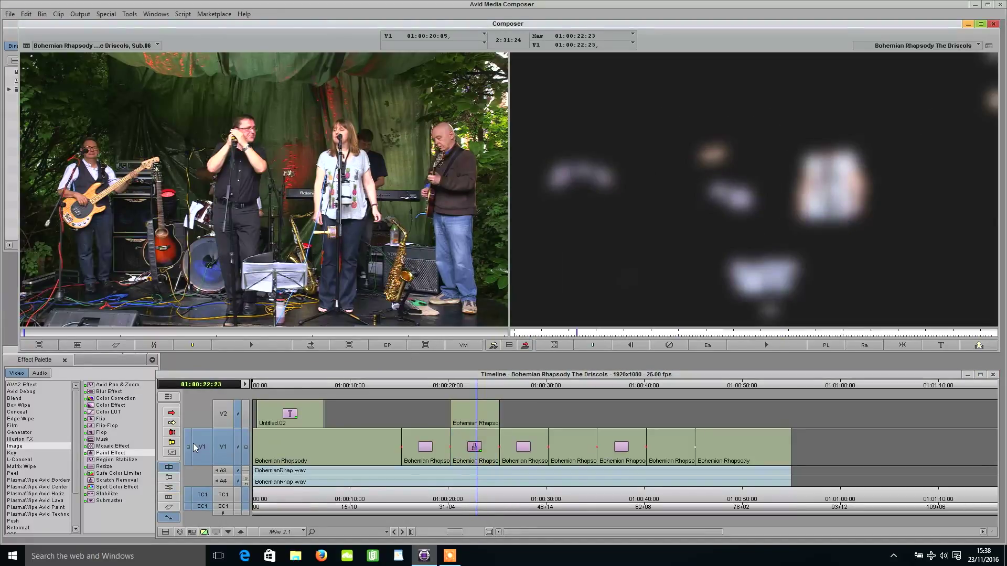
left_click_drag(194, 447, 202, 414)
left_click(245, 416)
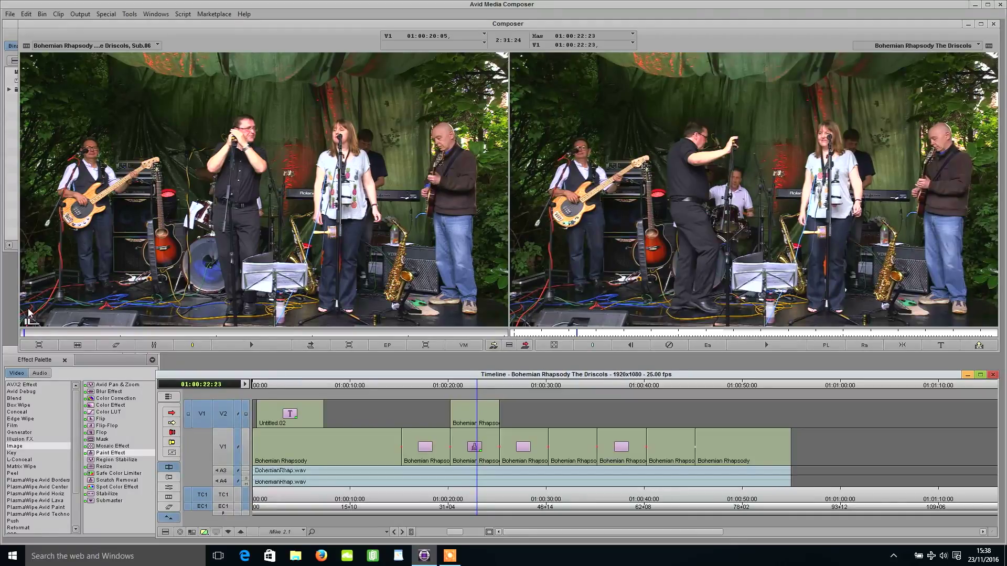
left_click(21, 406)
left_click(28, 412)
left_click(37, 399)
left_click_drag(93, 427, 461, 418)
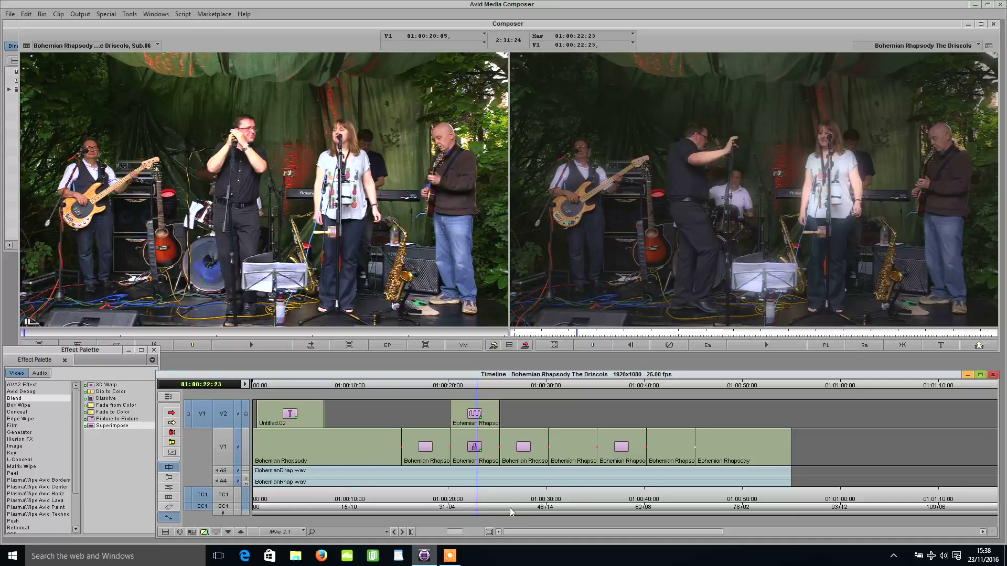
Step: Color-correct the V2 clip with a master Gain of 200 and a Saturation of 112
key("shift+F8")
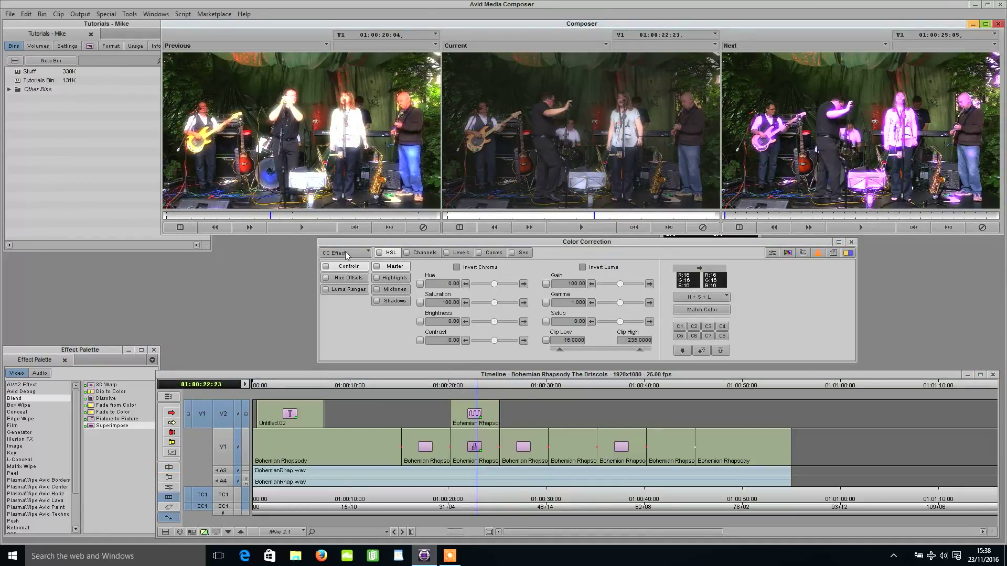
left_click(345, 250)
left_click(357, 348)
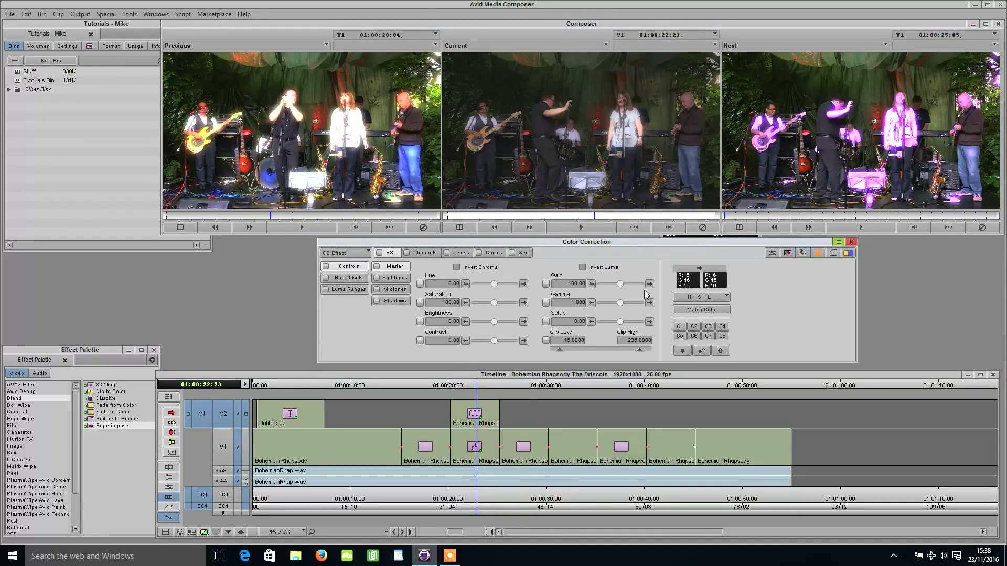
left_click_drag(623, 285, 642, 284)
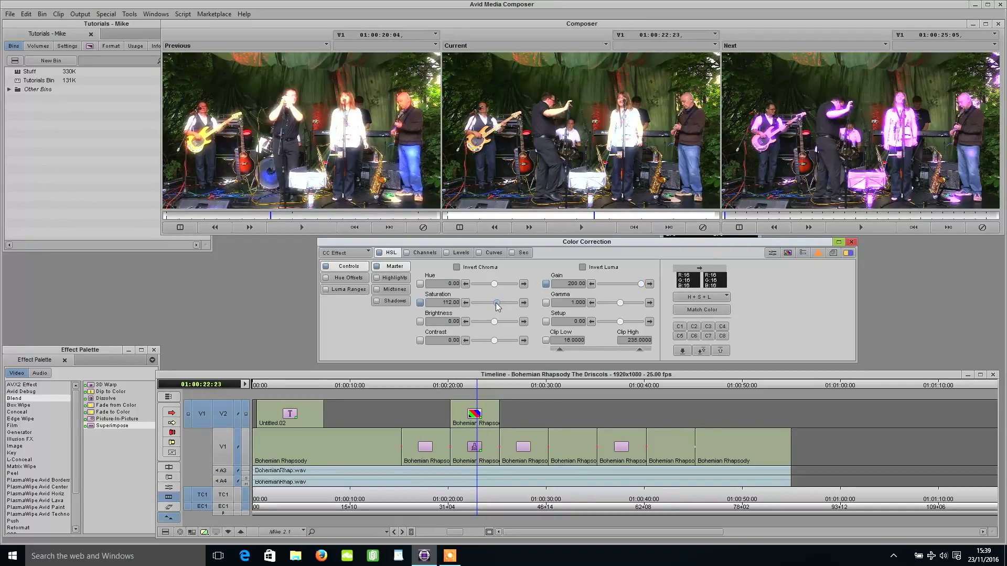
left_click(475, 496)
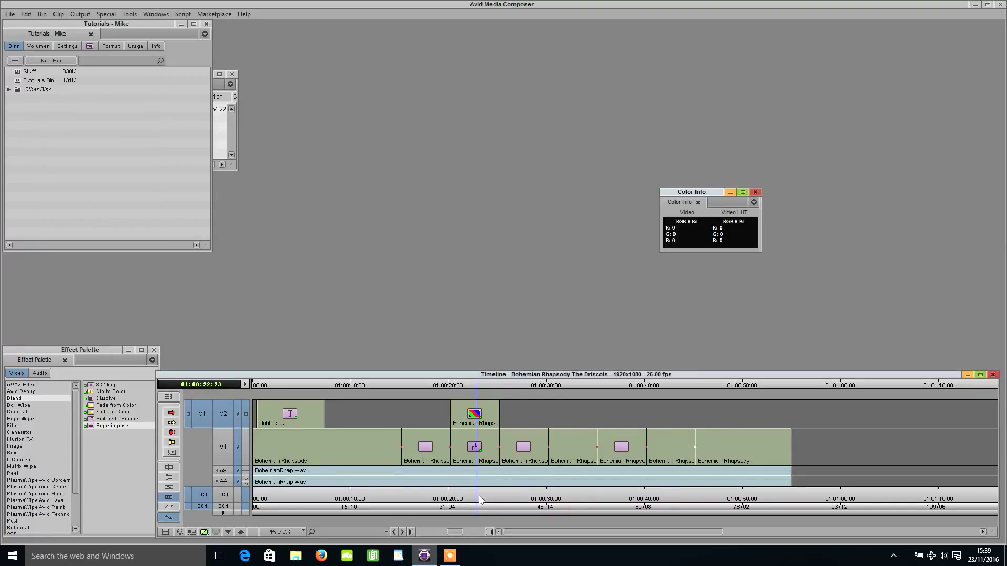
Step: Target track V1 and color-correct the blurred clip there with a master Gain of 122.67
left_click(223, 445)
left_click(229, 417)
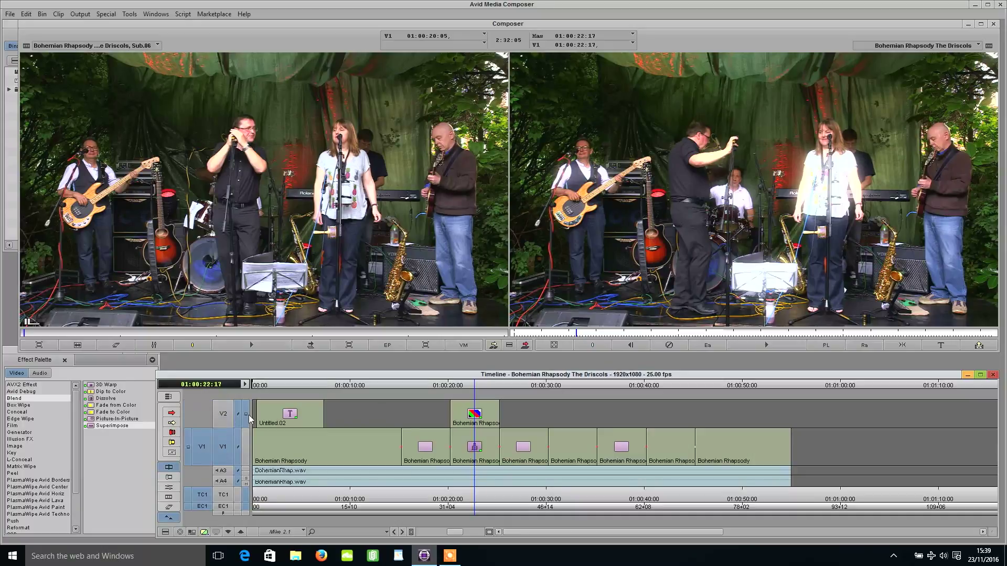
key("shift+F8")
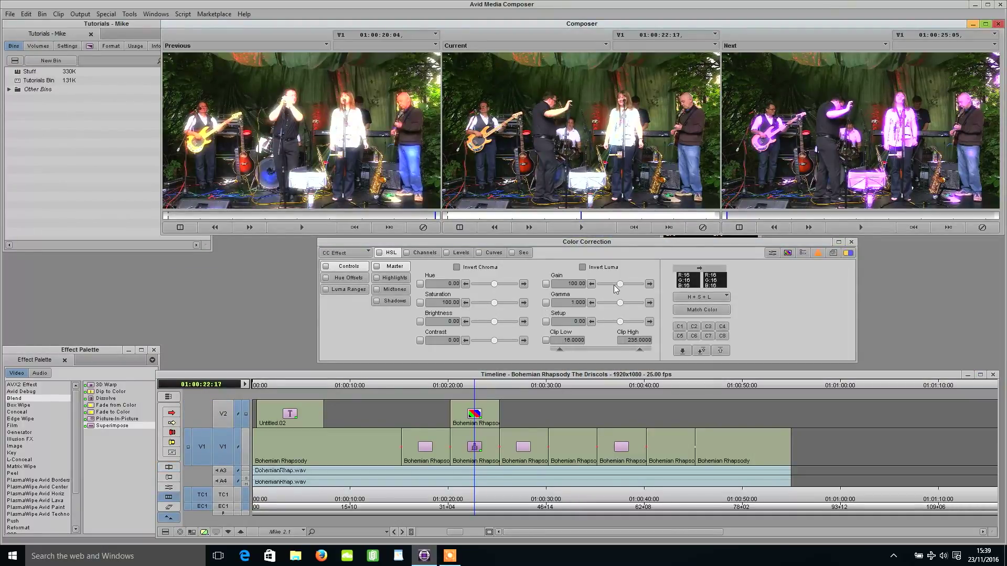
left_click(617, 285)
left_click_drag(622, 284, 625, 284)
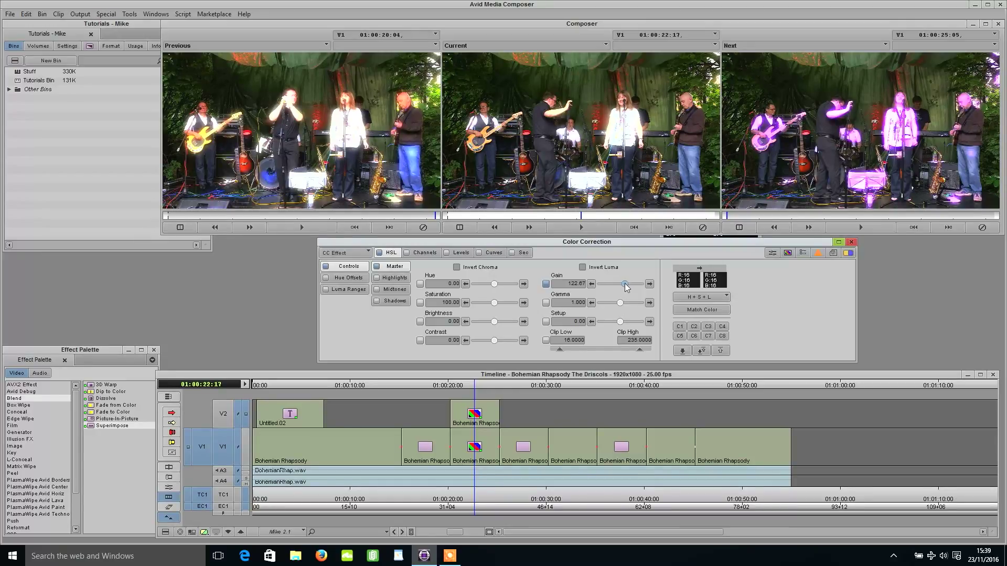
Step: Preview the glow segment from about 19 seconds and fine-tune the Gain on its V1 and V2 clips, with V2 at 200
left_click(169, 467)
left_click(439, 501)
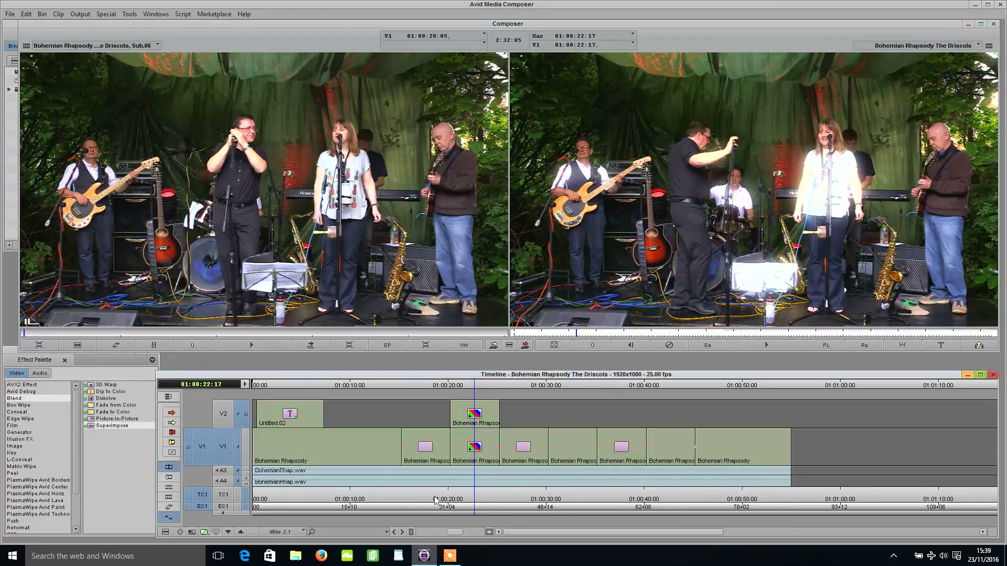
key("space")
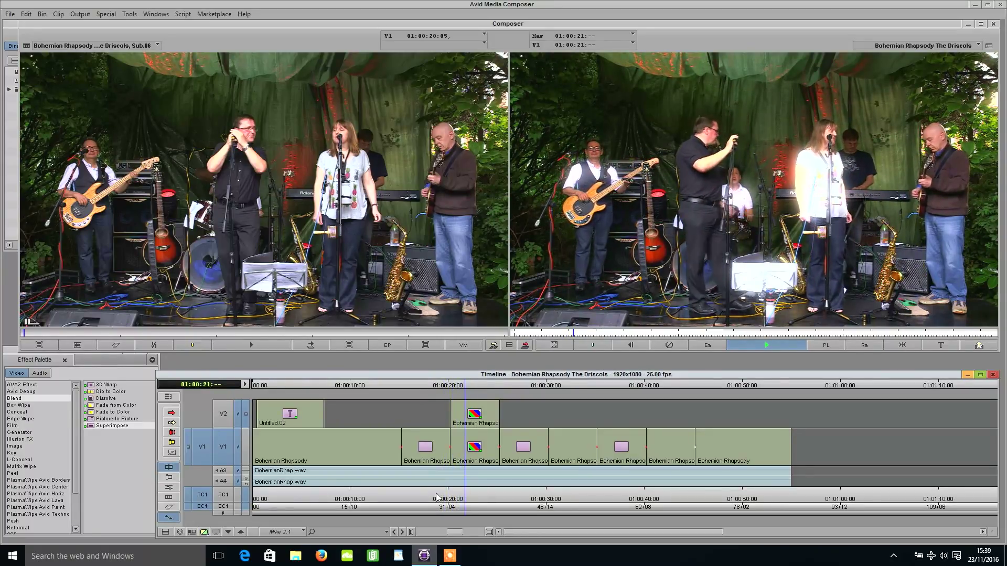
left_click(172, 432)
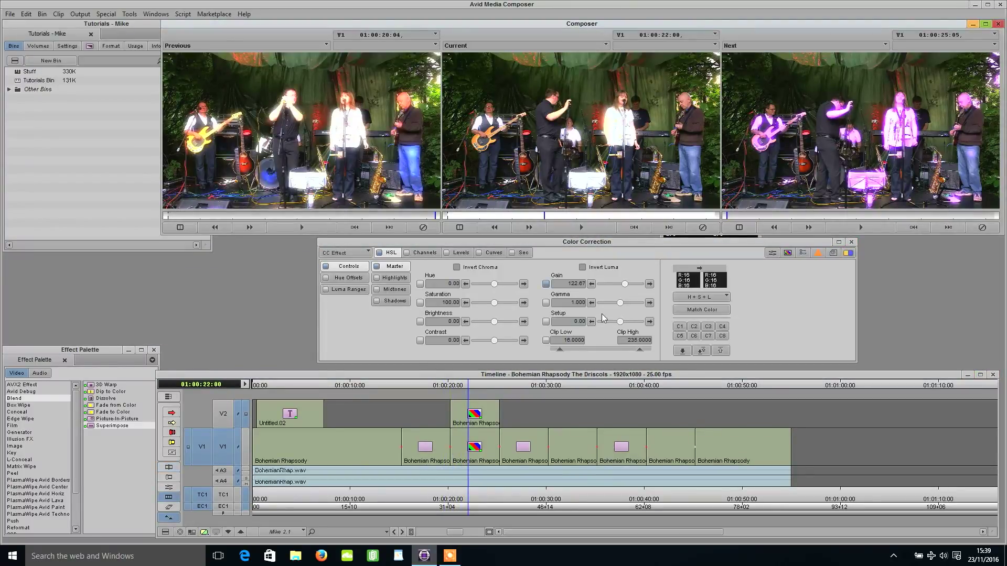
left_click(626, 287)
left_click_drag(626, 288, 624, 289)
left_click_drag(210, 446, 225, 414)
left_click(640, 285)
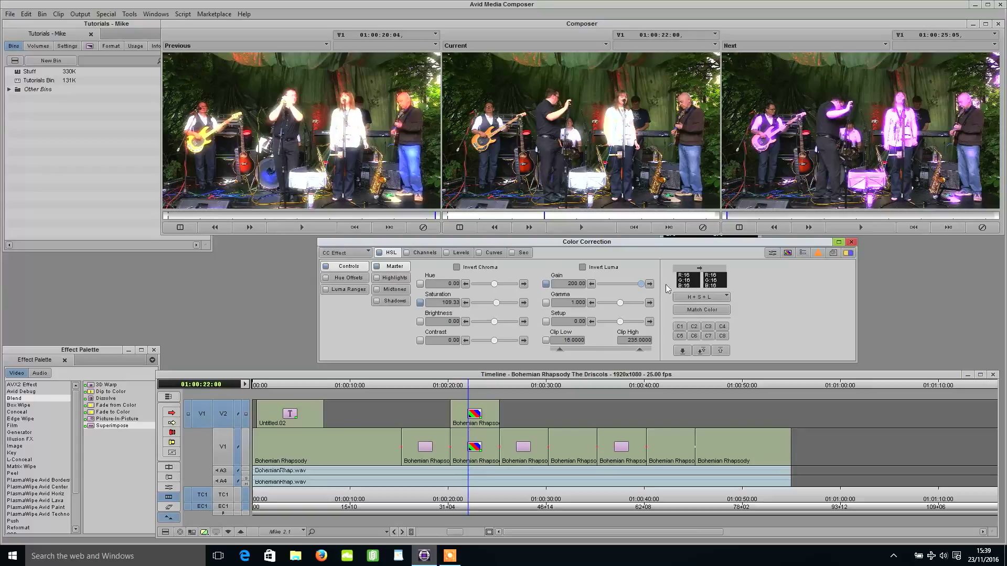
Step: Leave colour correction and play the glow segment full screen from about 18 seconds
left_click(168, 467)
left_click(445, 507)
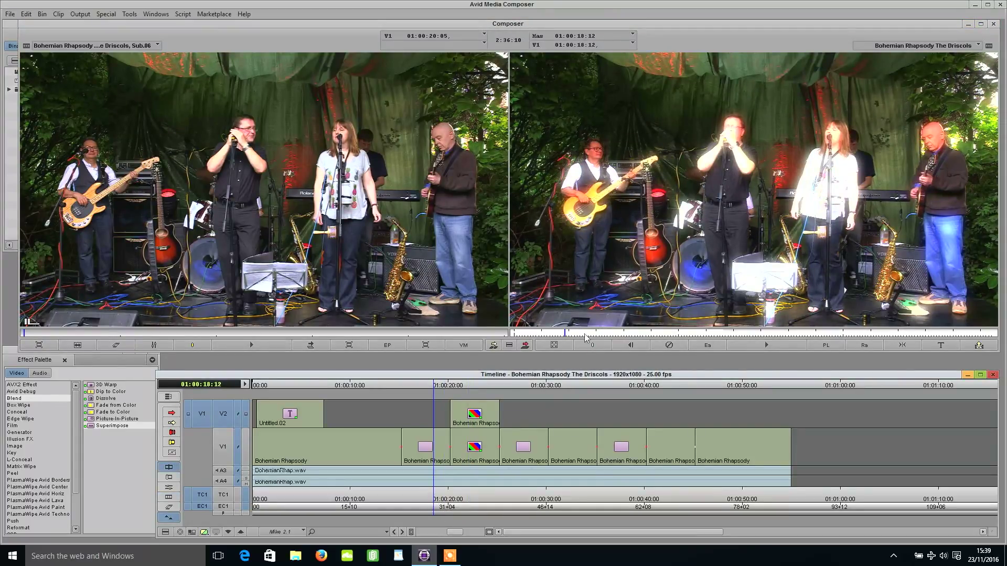
left_click(556, 347)
key("ctrl+shift+f")
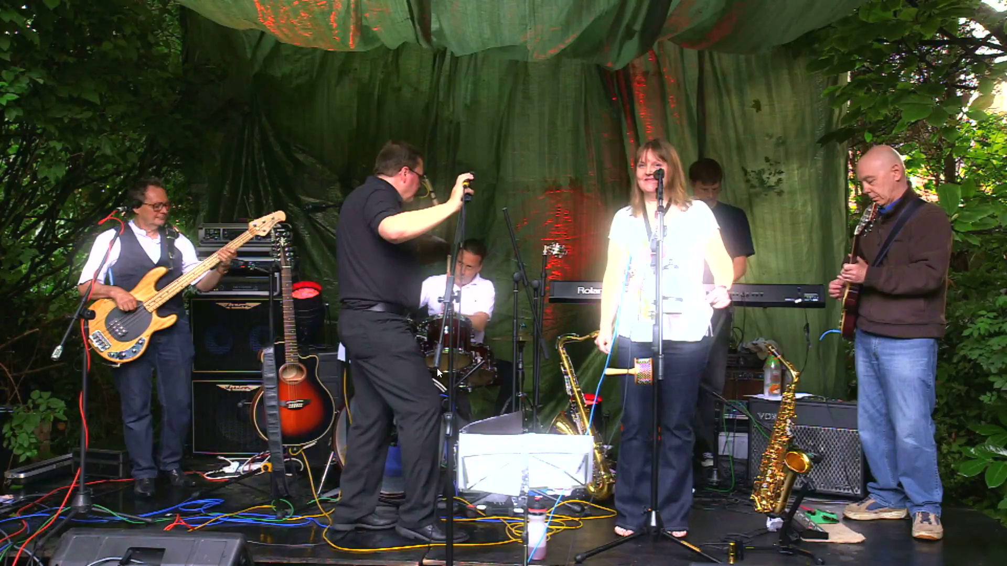
key("Escape")
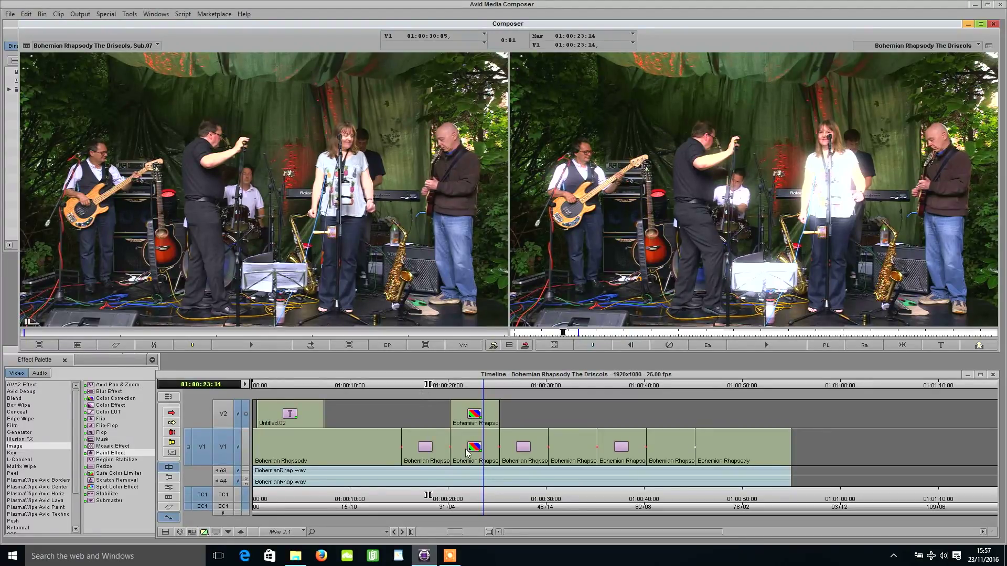
Step: Step into the blurred V1 clip's nested effects, set the RGBKeyer's Chroma Key Gain to 30, and step back out
left_click(468, 502)
left_click(466, 501)
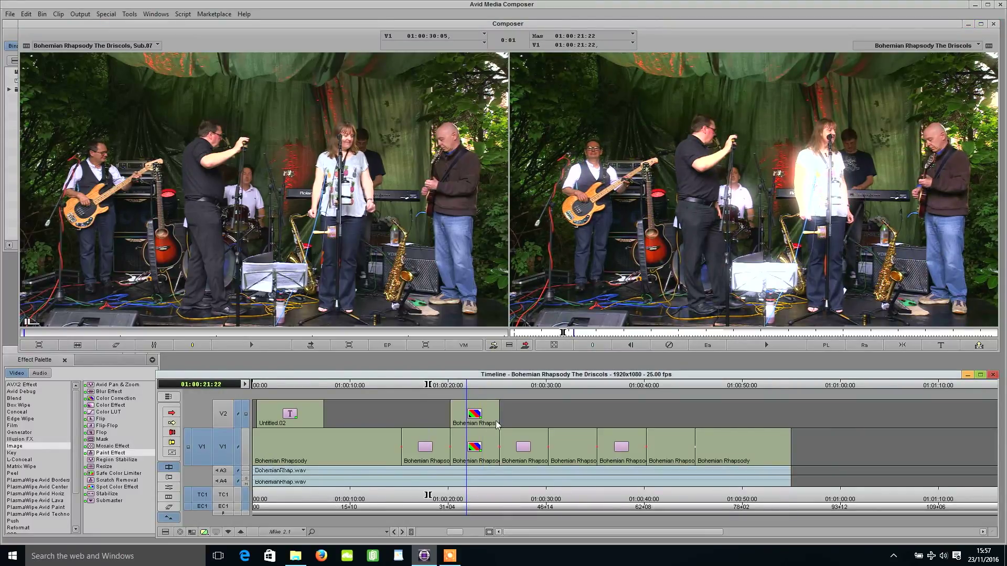
left_click(229, 532)
left_click(229, 532)
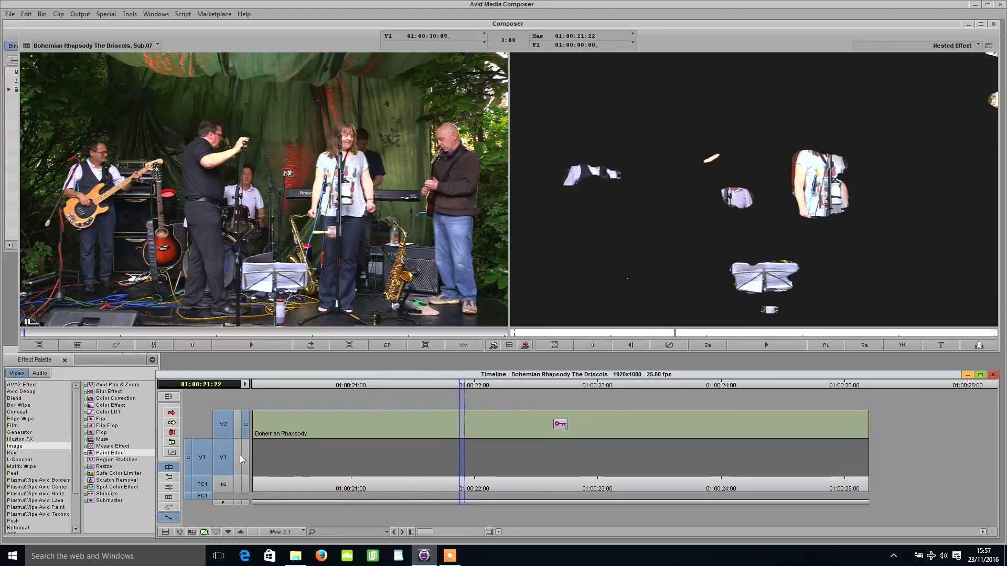
left_click(169, 487)
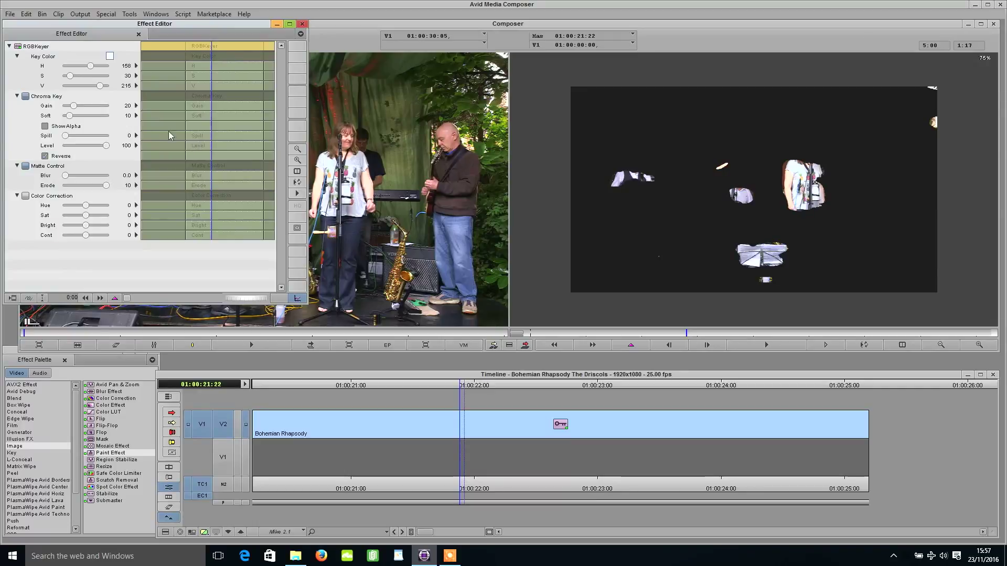
left_click_drag(76, 109, 79, 109)
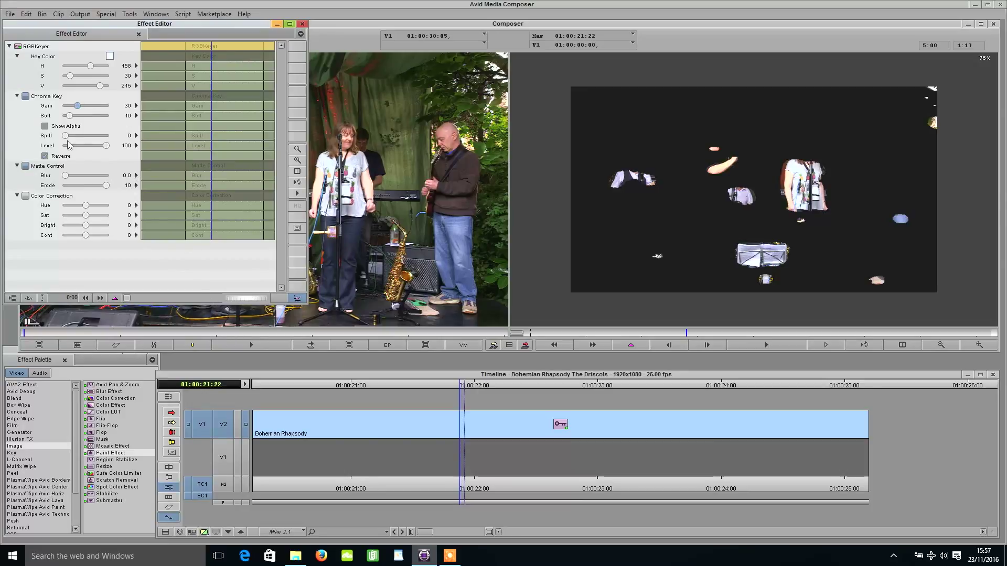
left_click(481, 485)
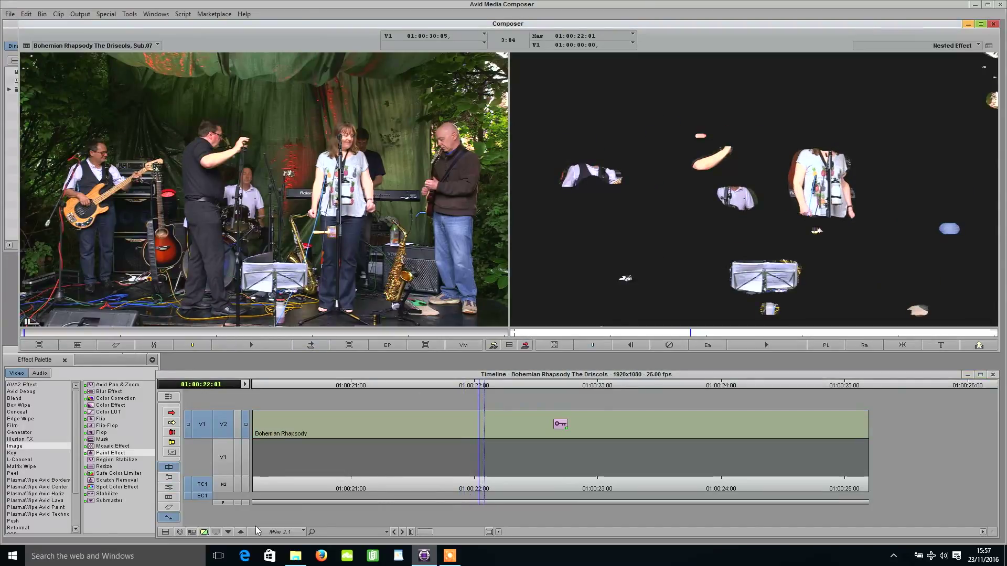
left_click(241, 532)
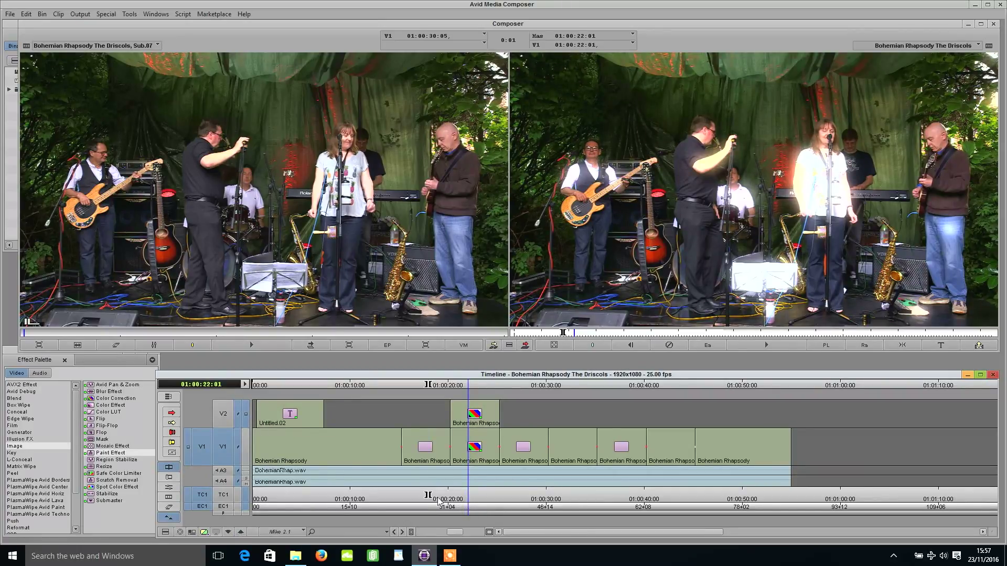
Step: Play the glow segment full screen from about 16 seconds, and check the pink glow clip that follows it
left_click(419, 499)
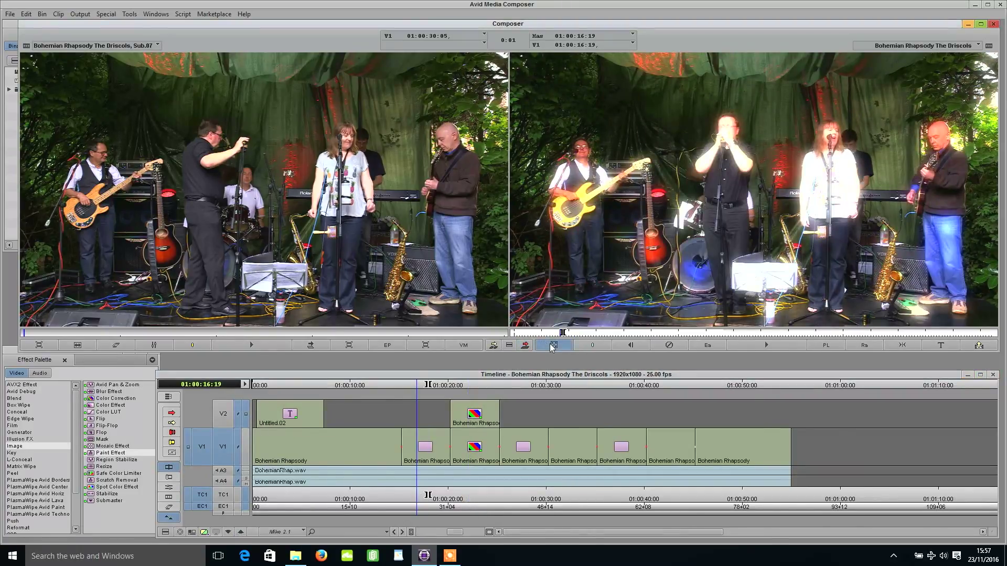
left_click(543, 345)
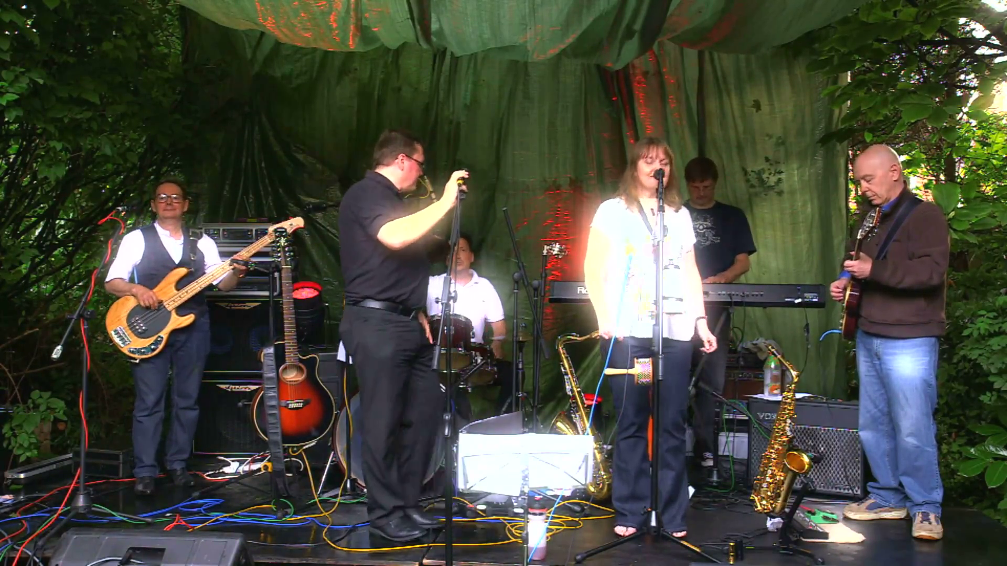
key("Escape")
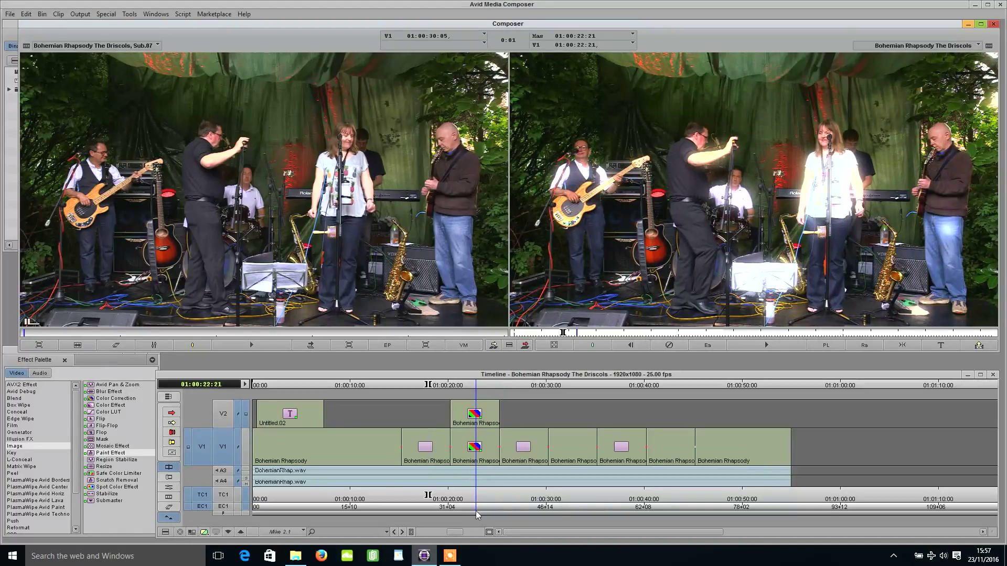
left_click(514, 499)
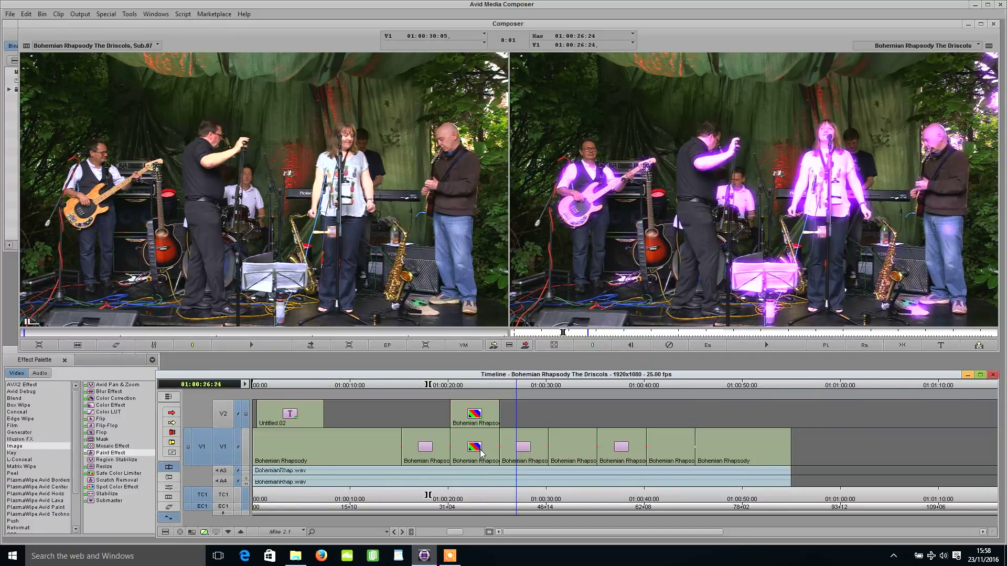
left_click(466, 386)
left_click(437, 387)
left_click_drag(452, 386, 536, 392)
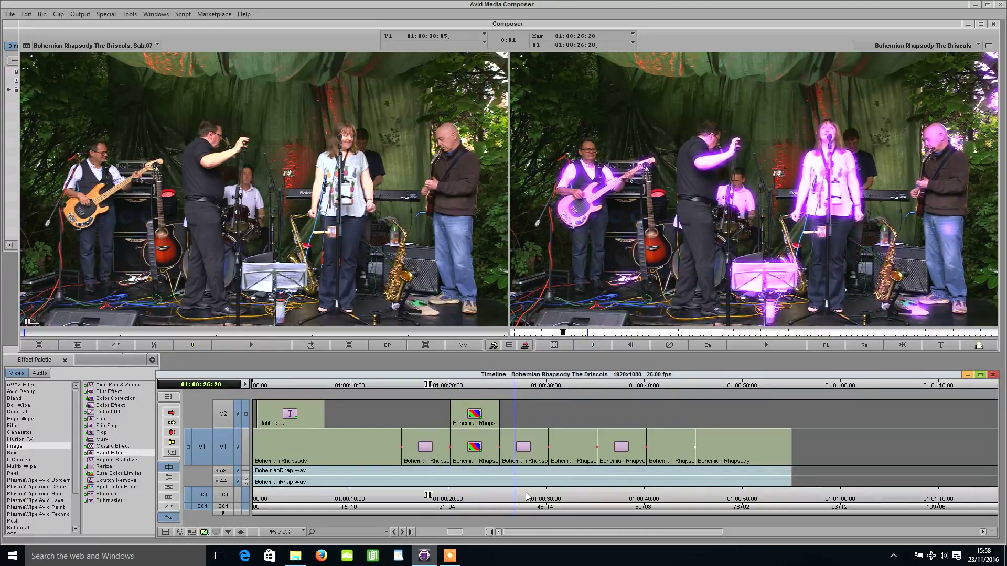
Step: Mark the untreated V1 clip starting at 30 seconds and copy it onto track V2 directly above
left_click(563, 498)
key("t")
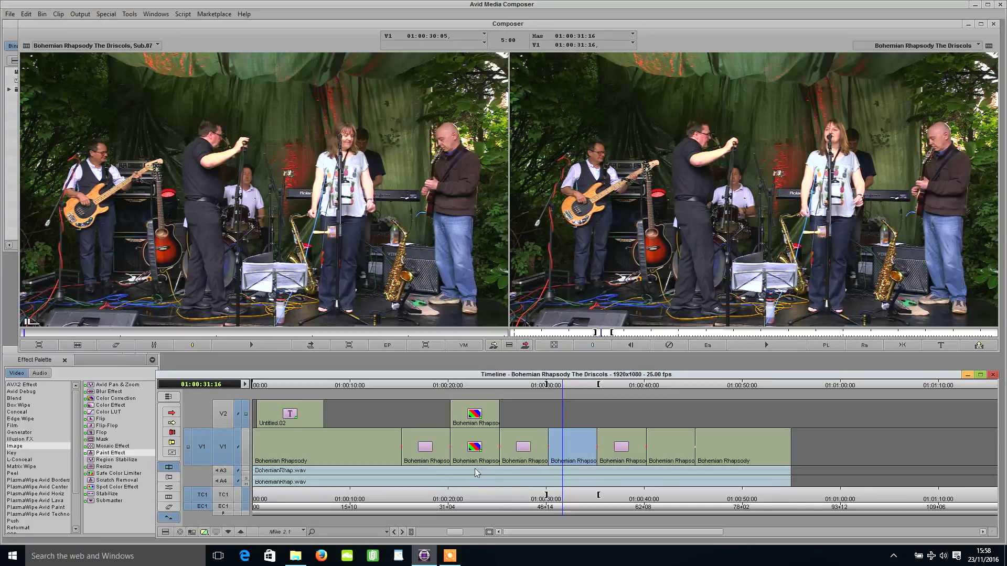
key("alt+c")
left_click(221, 417)
left_click(222, 446)
key("b")
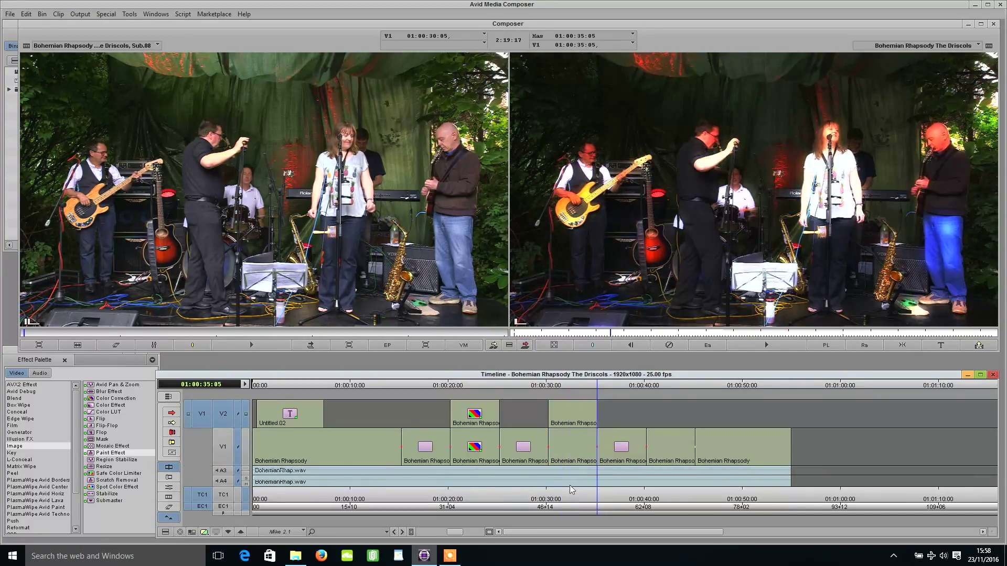
Step: Target track V1, apply the RGBKeyer from the Key category to the clip under the new copy, and open its effect settings
left_click(571, 487)
left_click(224, 447)
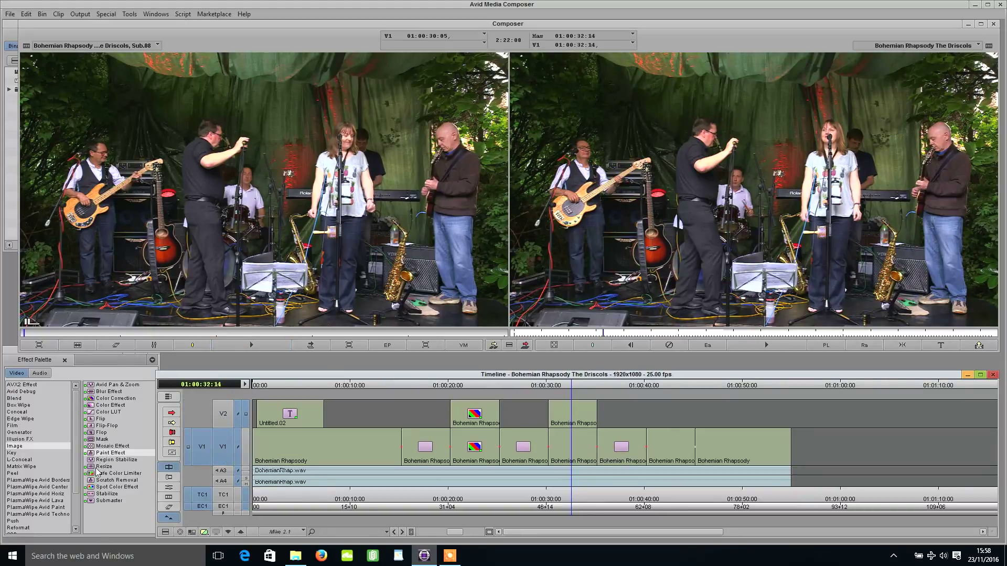
left_click(15, 452)
left_click_drag(95, 405, 574, 452)
left_click(575, 499)
key("shift+F10")
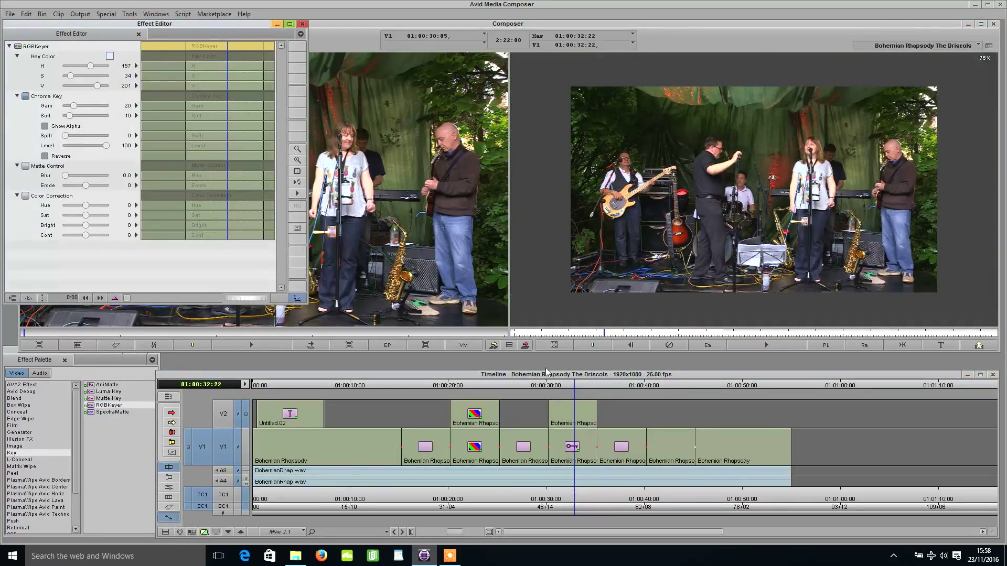
Step: Sample the key colour from the singer's white top and monitor track V1 alone
left_click_drag(113, 51, 828, 193)
left_click(616, 306)
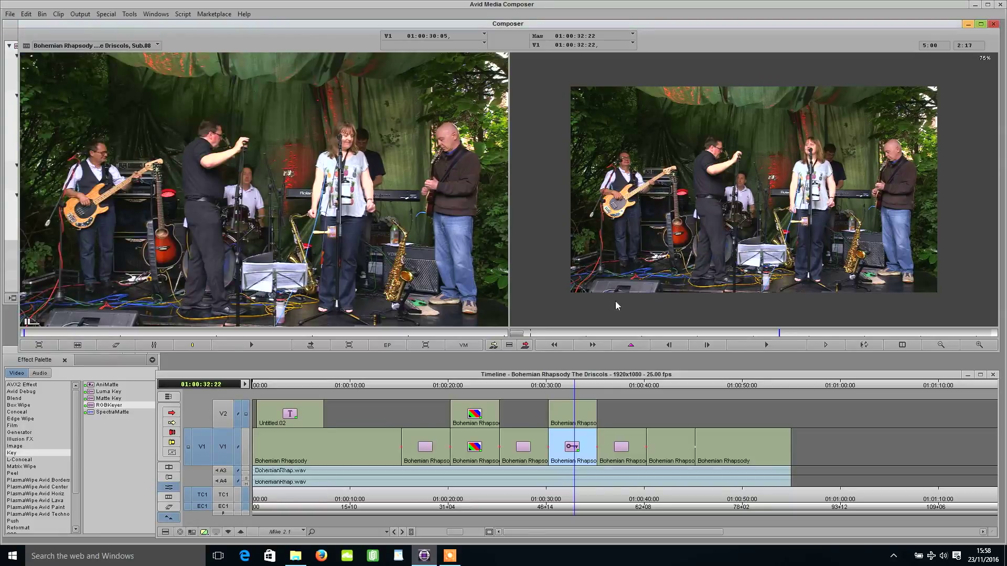
left_click(241, 446)
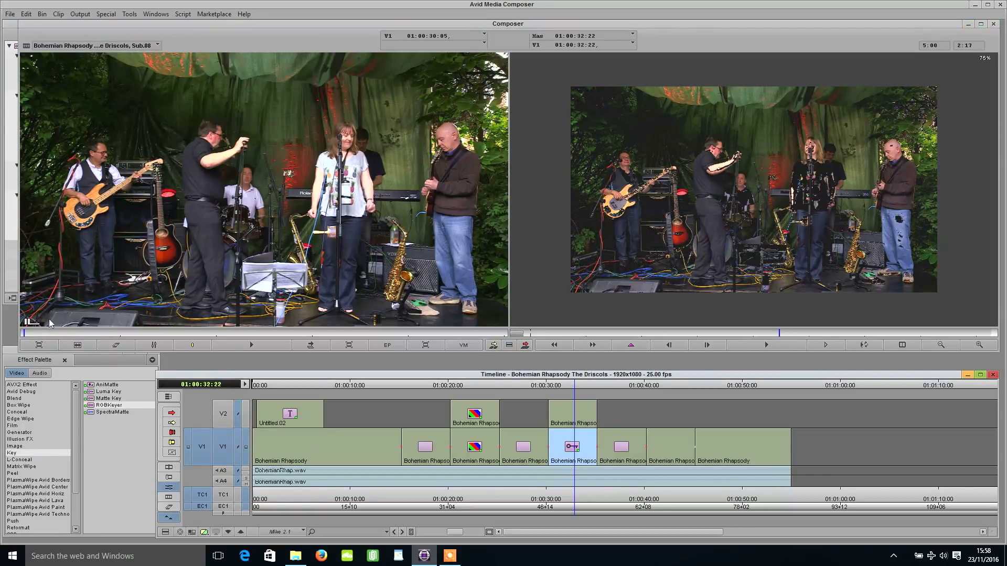
left_click(7, 271)
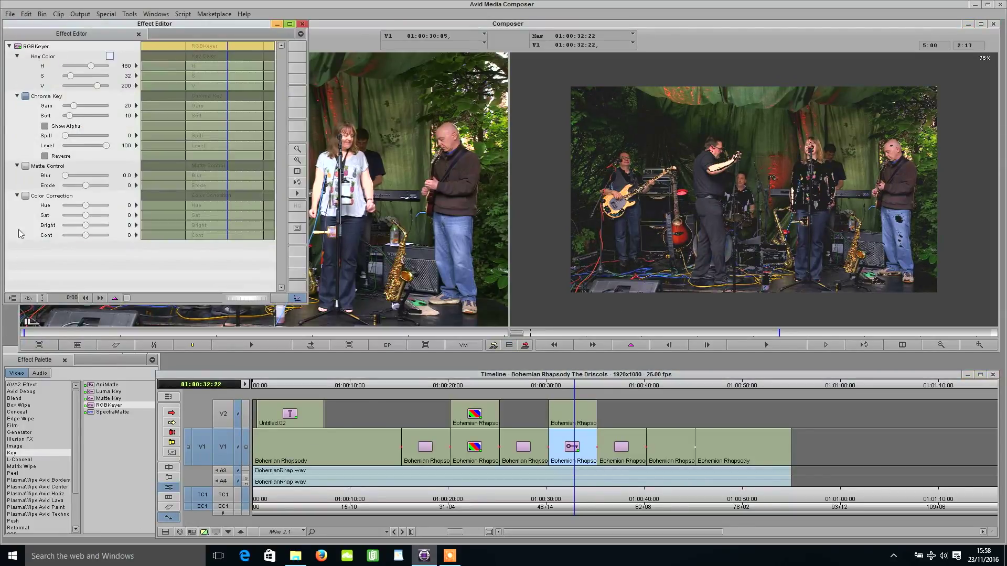
Step: Reverse the key, set Chroma Key Gain to 27, and raise the Matte Control Erode to its maximum
left_click(45, 155)
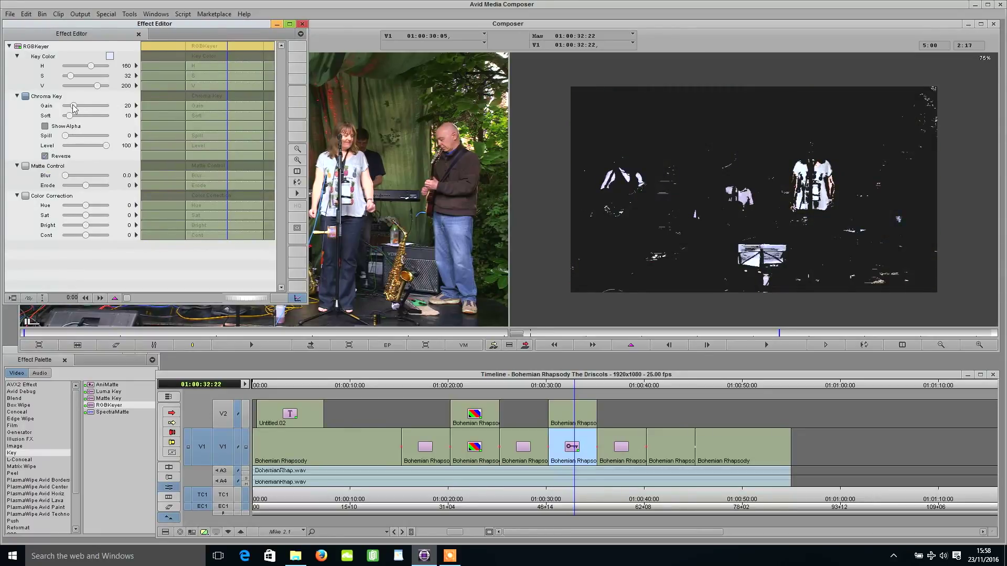
left_click_drag(74, 106, 77, 106)
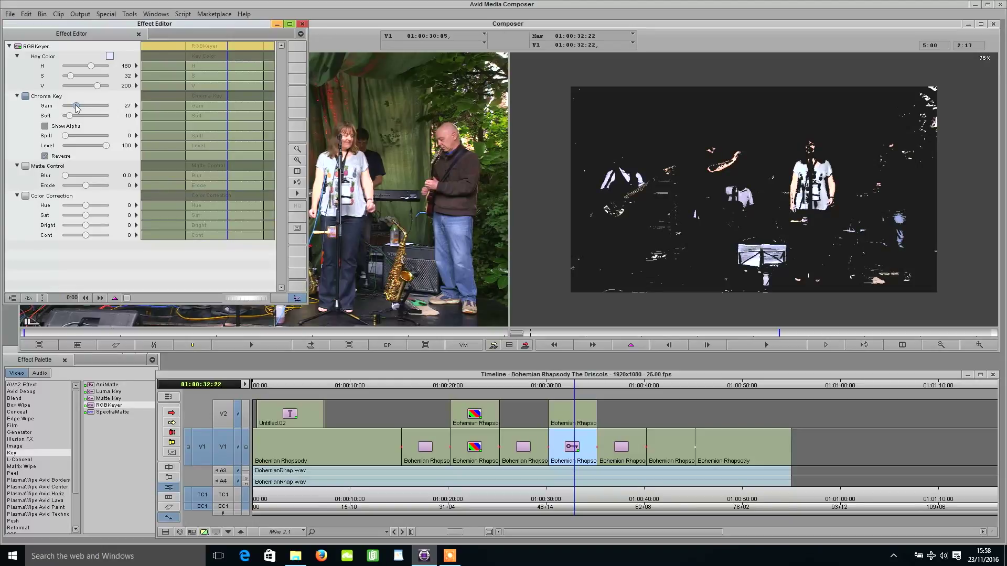
left_click_drag(85, 186, 226, 229)
left_click(572, 499)
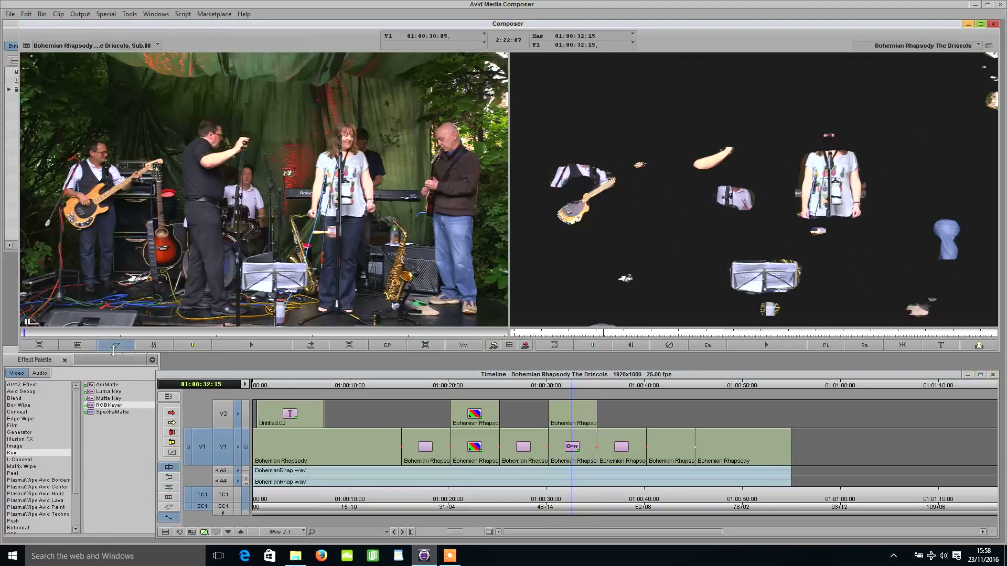
Step: Add a Paint Effect from the Image category on top of the keyed V1 clip and draw a rectangle covering the whole frame
left_click(124, 456)
left_click(16, 446)
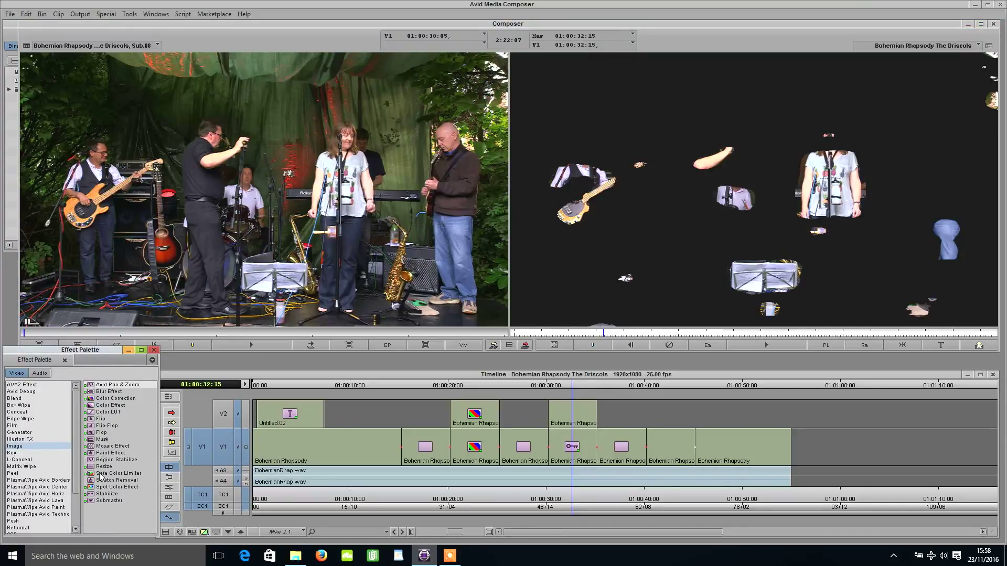
left_click_drag(92, 454, 557, 455)
left_click(707, 345)
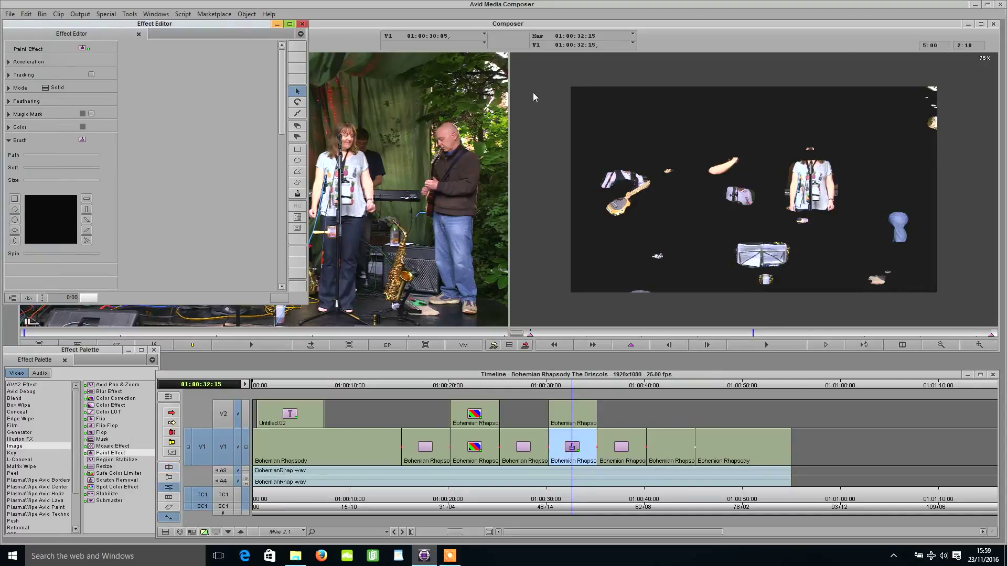
left_click(298, 161)
mouse_move(554, 67)
left_mouse_down()
mouse_move(628, 242)
mouse_move(934, 316)
mouse_move(955, 304)
left_mouse_up()
left_click(14, 286)
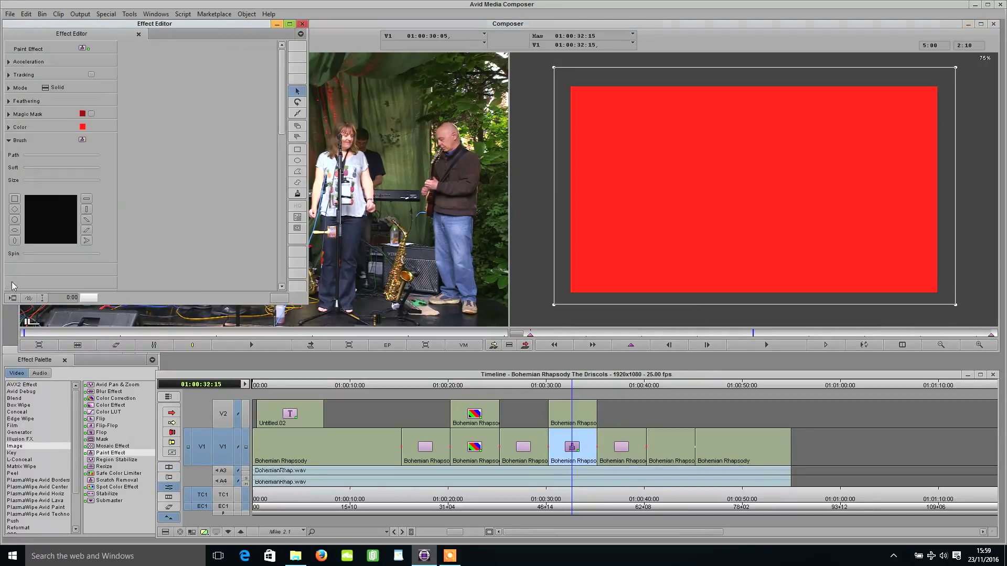
Step: Change the rectangle's mode to Blur with horizontal and vertical amounts of 11
left_click(44, 89)
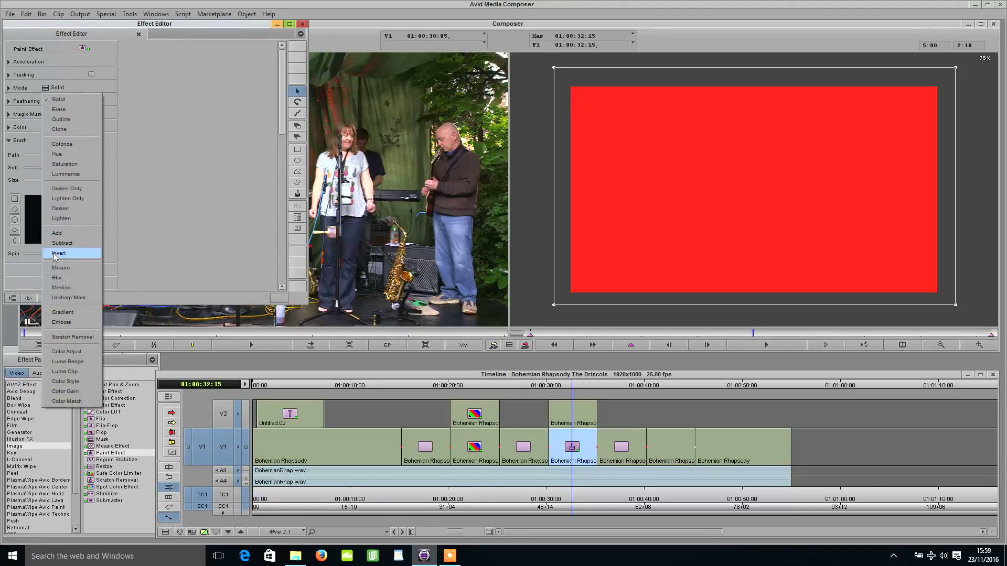
left_click(57, 277)
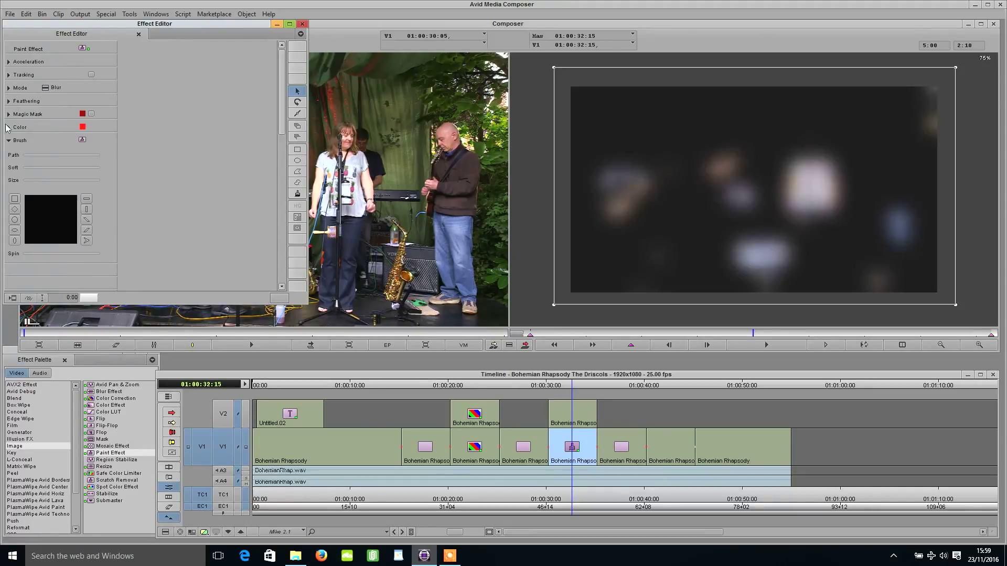
left_click(9, 88)
left_click_drag(38, 123, 33, 136)
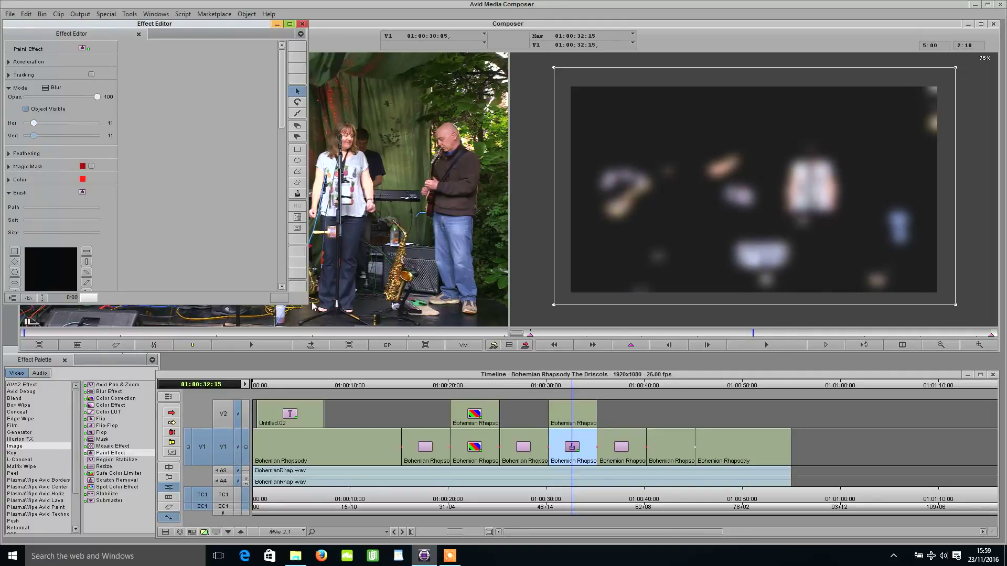
left_click(563, 504)
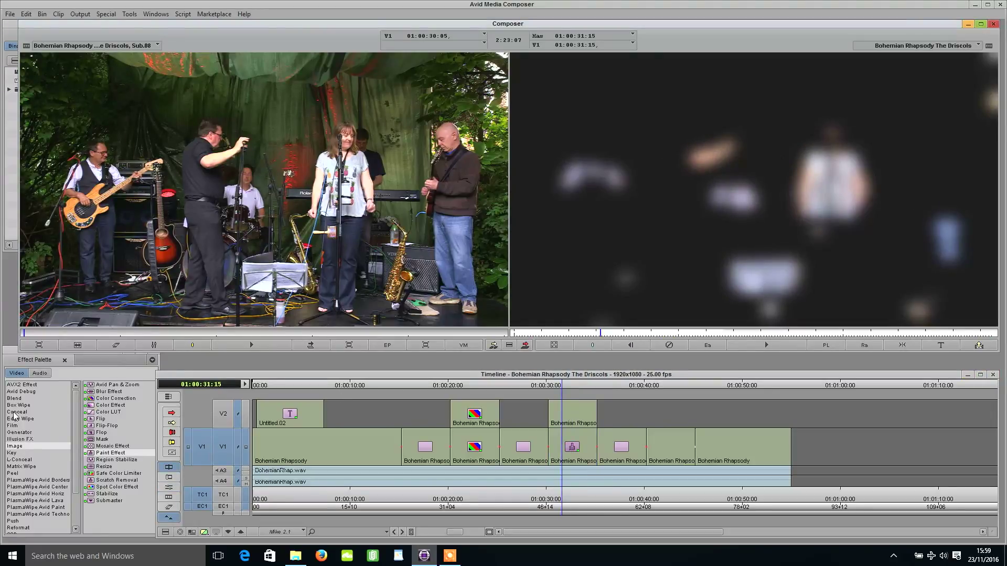
Step: Apply the Superimpose effect from the Blend category to the copied V2 clip, and monitor and target track V2
left_click(14, 399)
left_click_drag(93, 425, 572, 417)
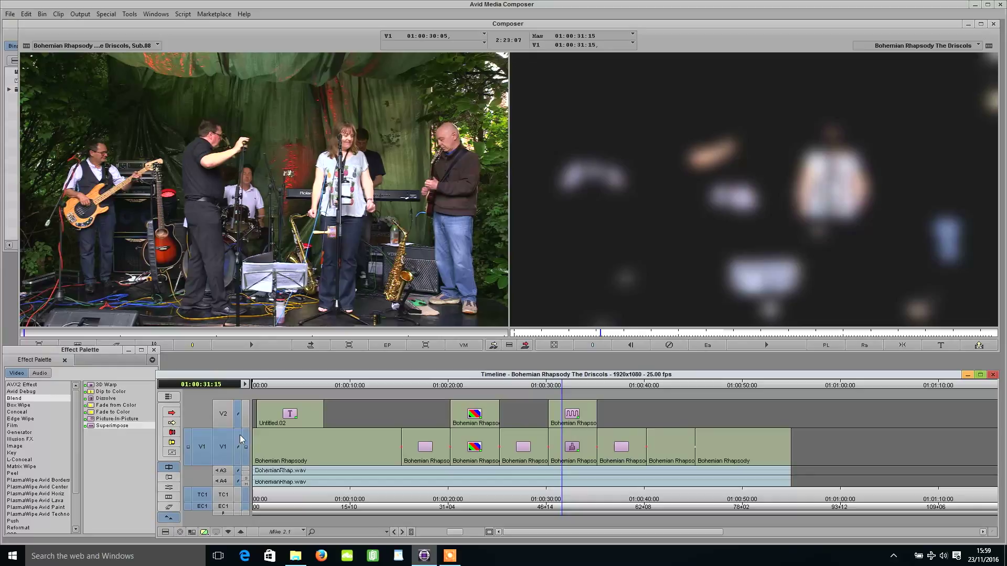
left_click(246, 415)
left_click(226, 424)
left_click(225, 453)
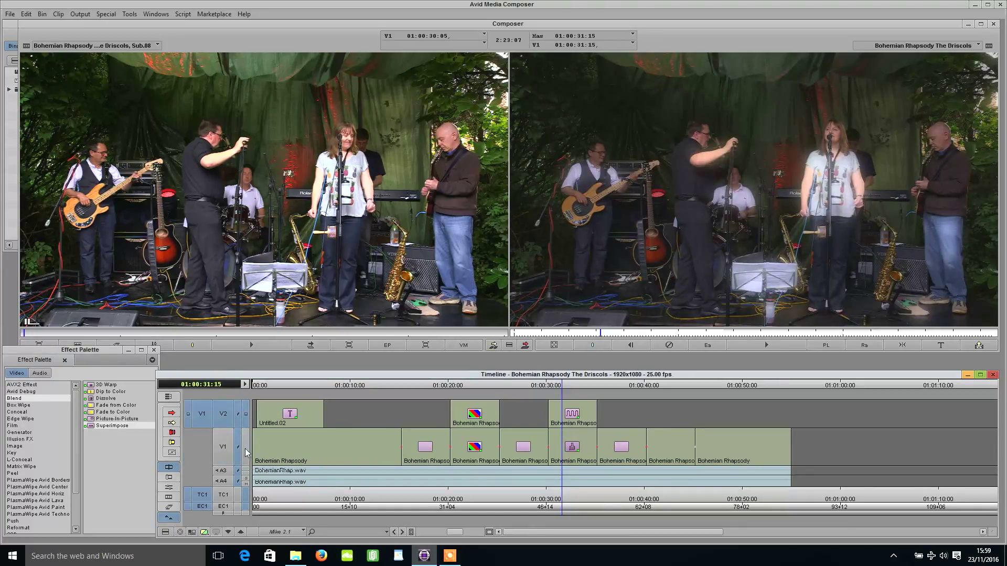
Step: Color-correct the superimposed V2 clip with a master Gain of 200
key("shift+F8")
left_click_drag(620, 285, 651, 286)
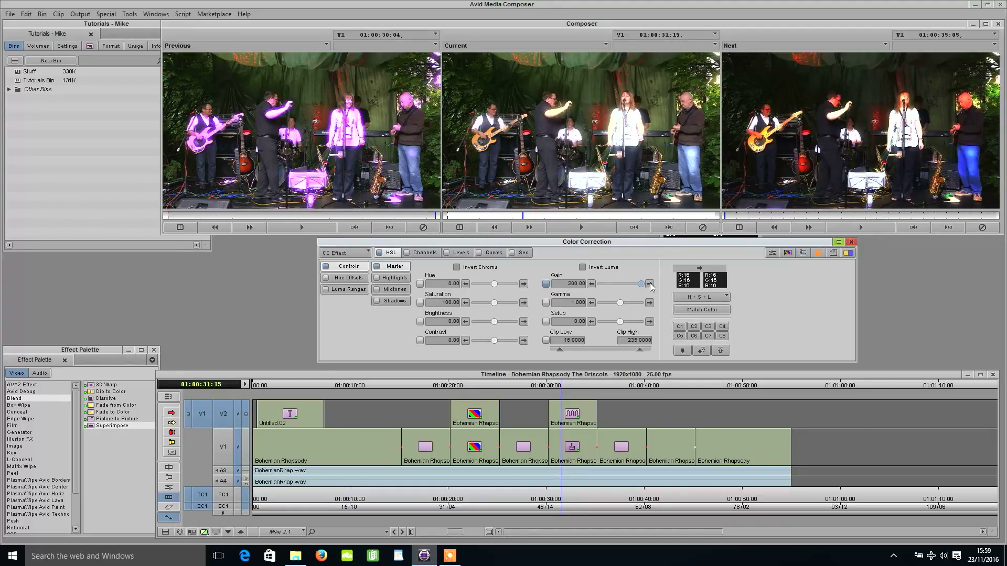
Step: Color-correct the keyed and blurred V1 clip beneath the superimposed copy with a master Gain of 120
left_click(570, 499)
left_click(223, 456)
left_click(224, 422)
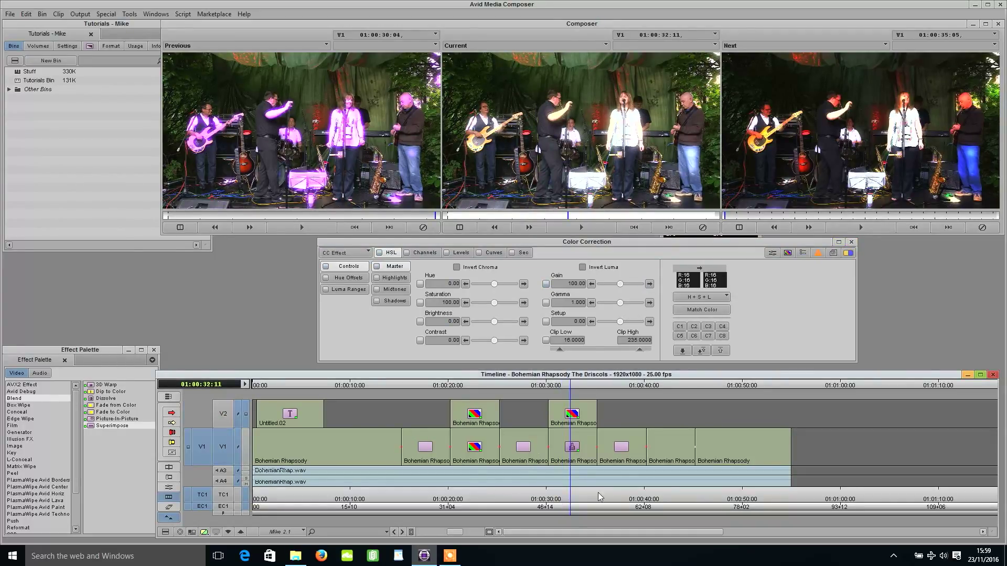
left_click(637, 281)
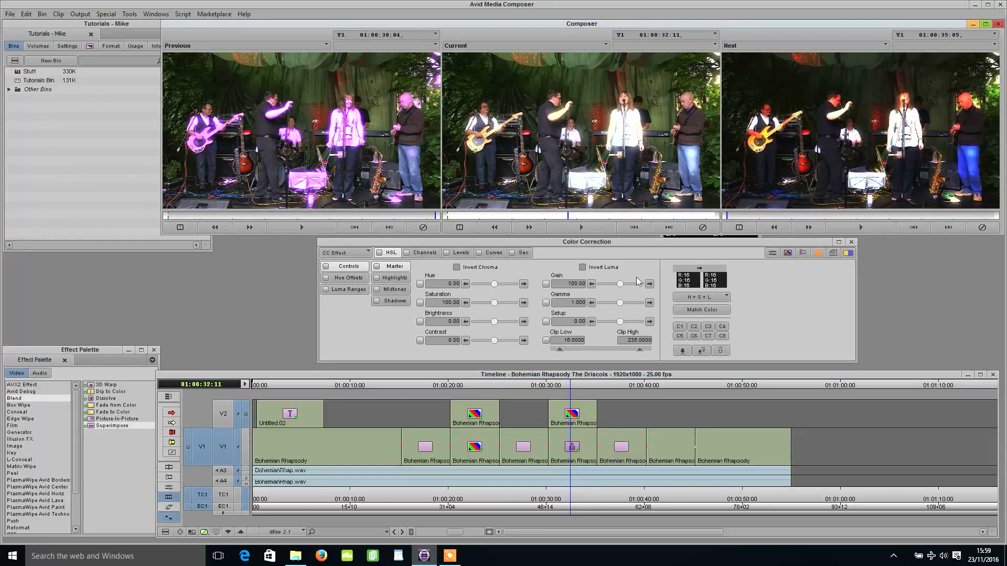
left_click_drag(620, 283, 626, 288)
key("Escape")
left_click(566, 496)
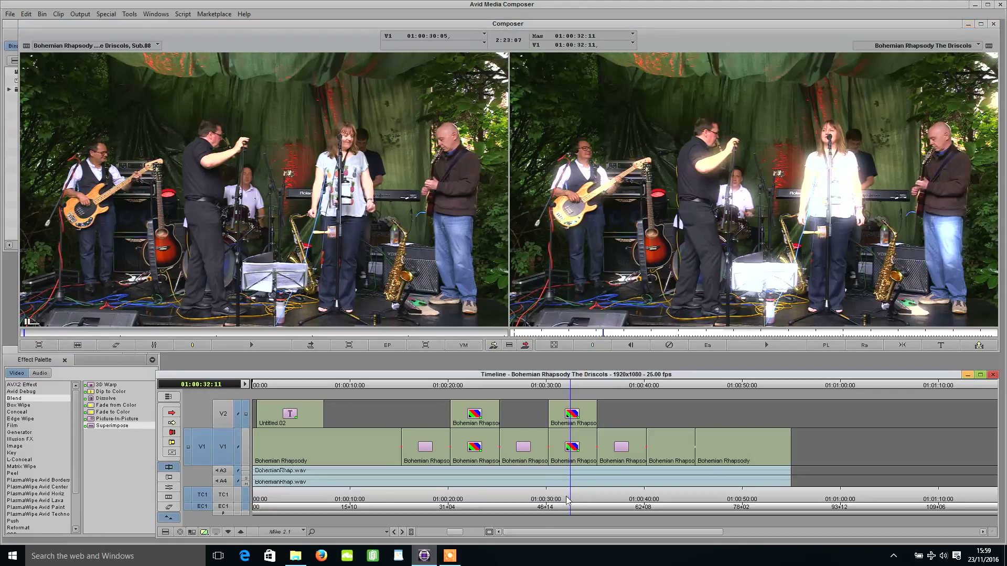
Step: Lower the highlight ends of the superimposed V2 clip's color curves, green to 156 and red to 210
left_click(571, 493)
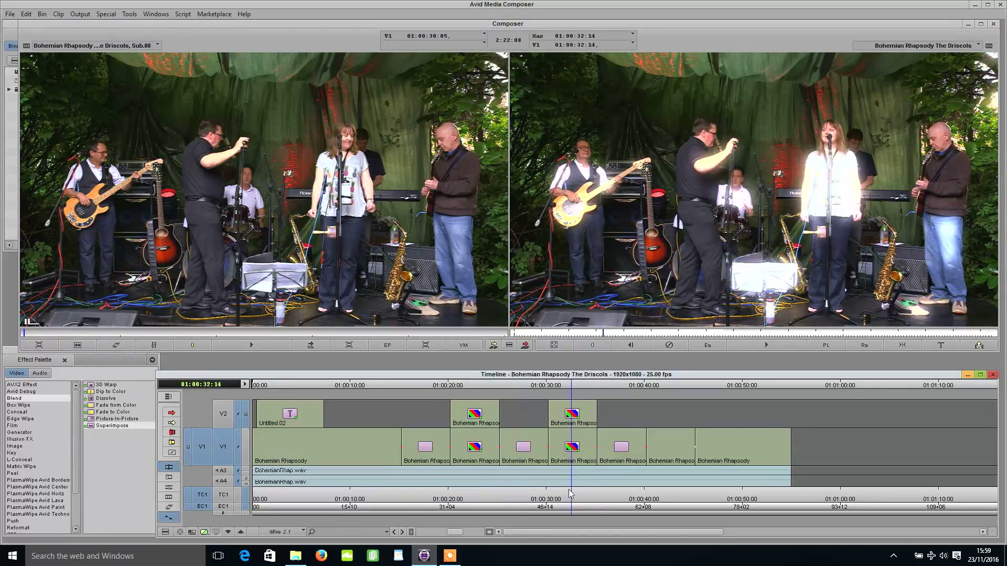
left_click_drag(234, 430, 225, 414)
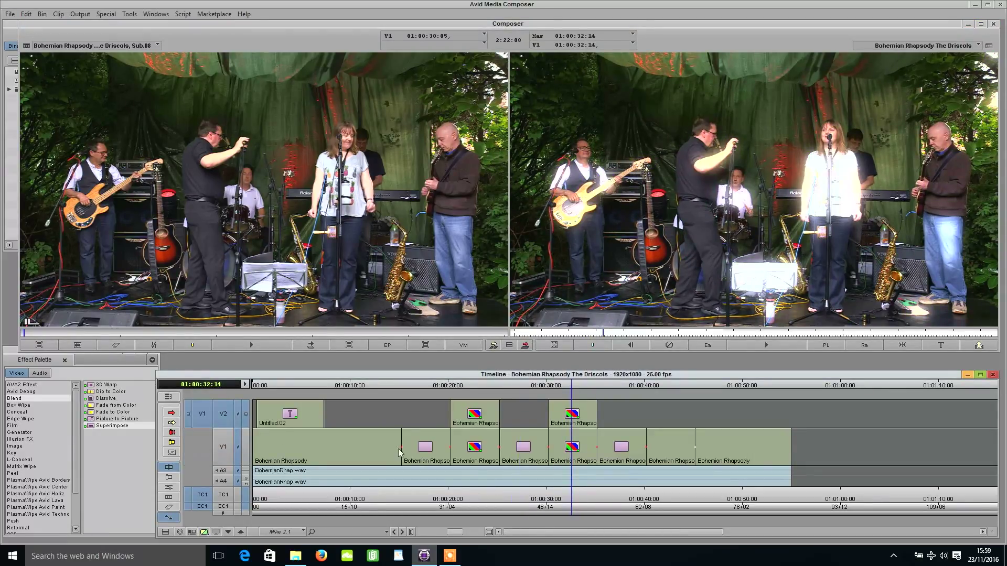
key("shift+F8")
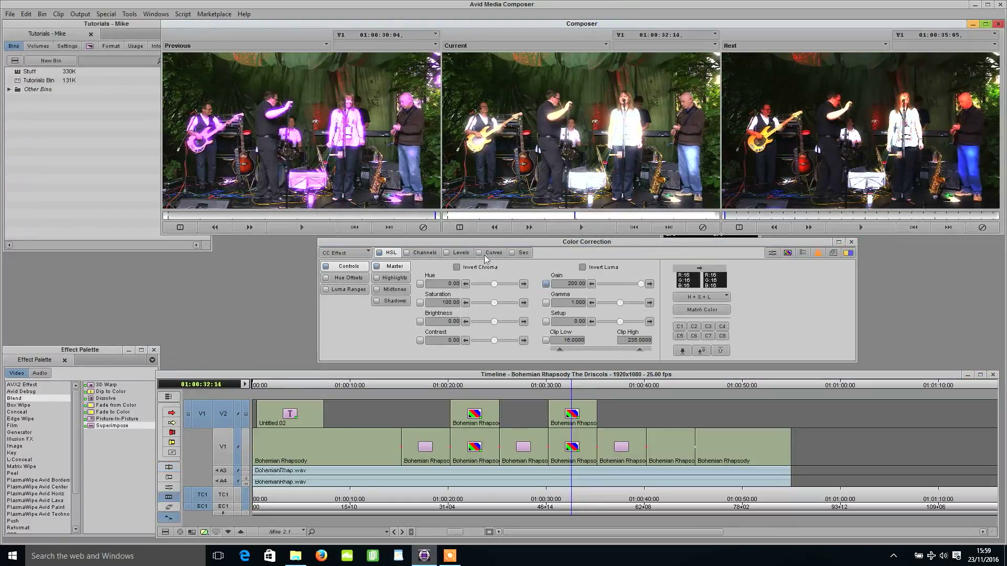
left_click(488, 255)
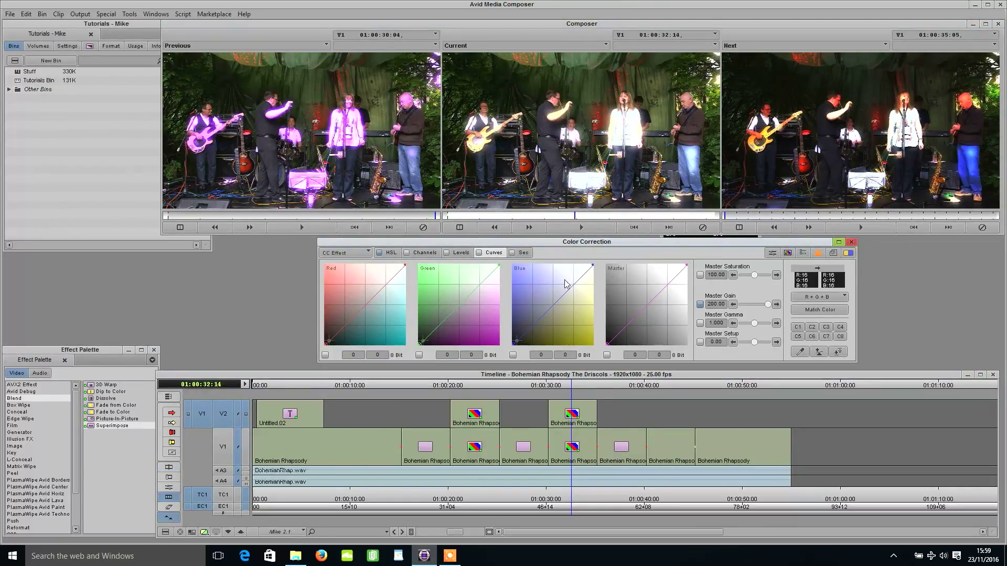
left_click_drag(499, 265, 509, 300)
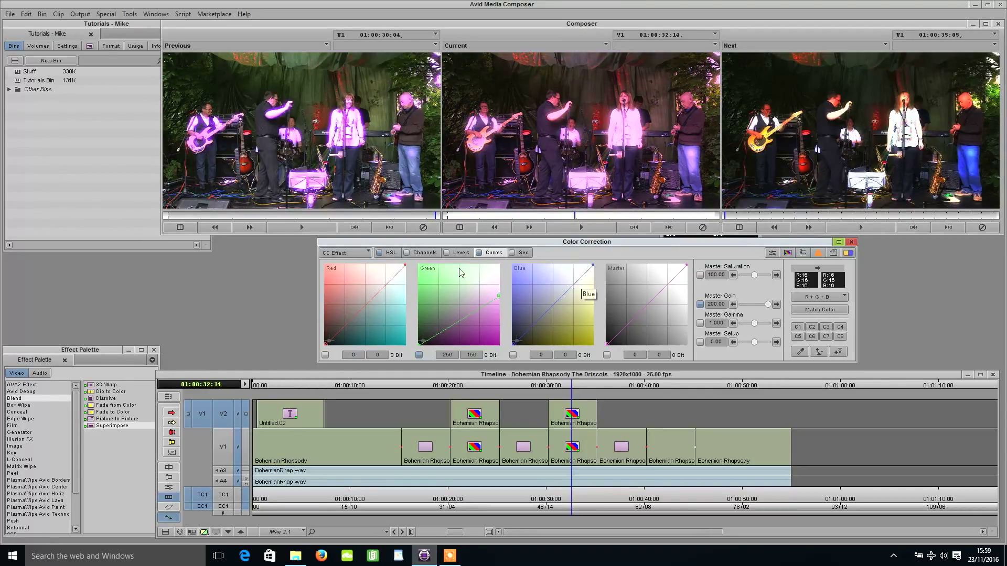
left_click_drag(405, 265, 413, 283)
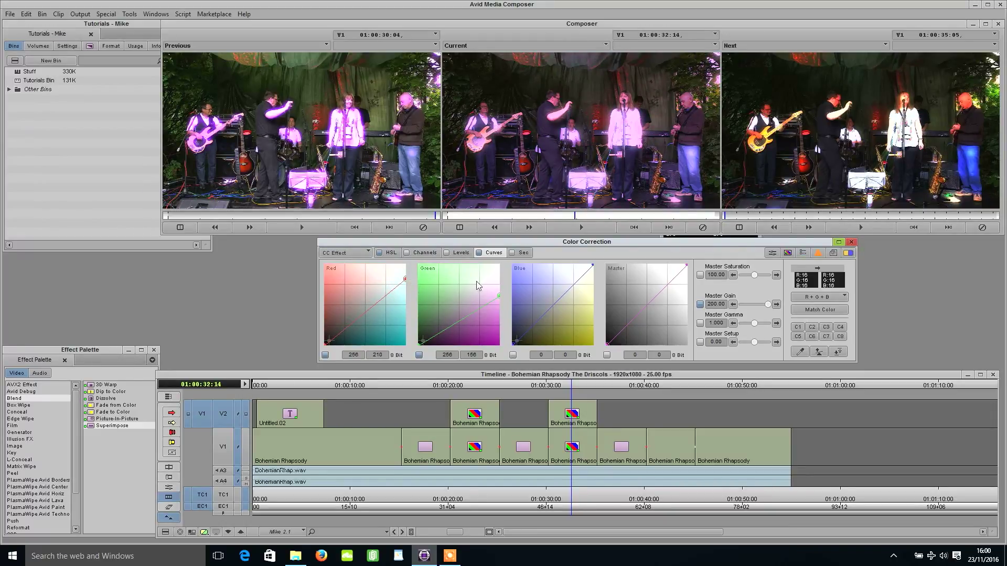
Step: Set the V2 clip's master Saturation to 138.67 and Brightness to -1.33, and play back the result
left_click(392, 254)
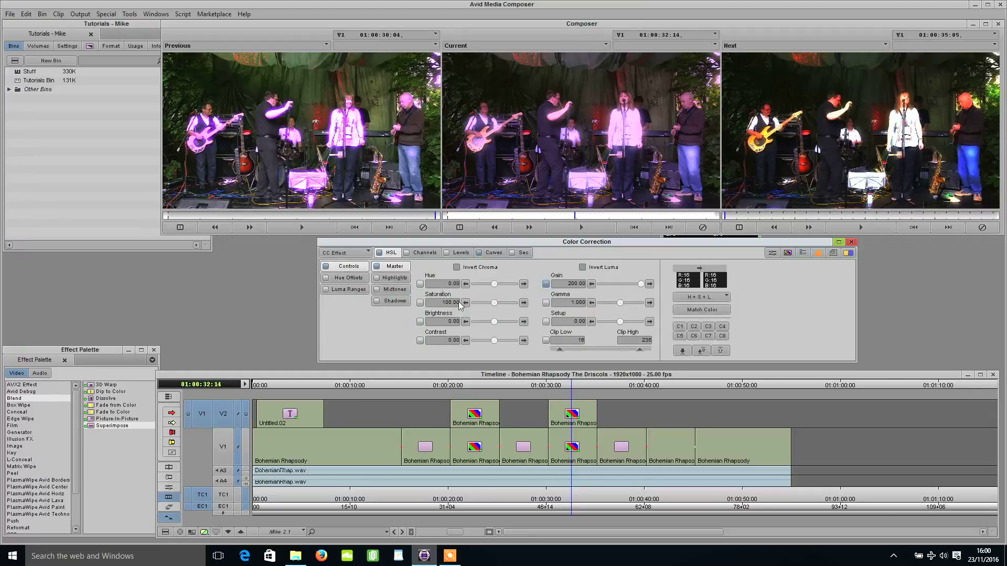
left_click_drag(495, 321, 505, 303)
left_click(622, 384)
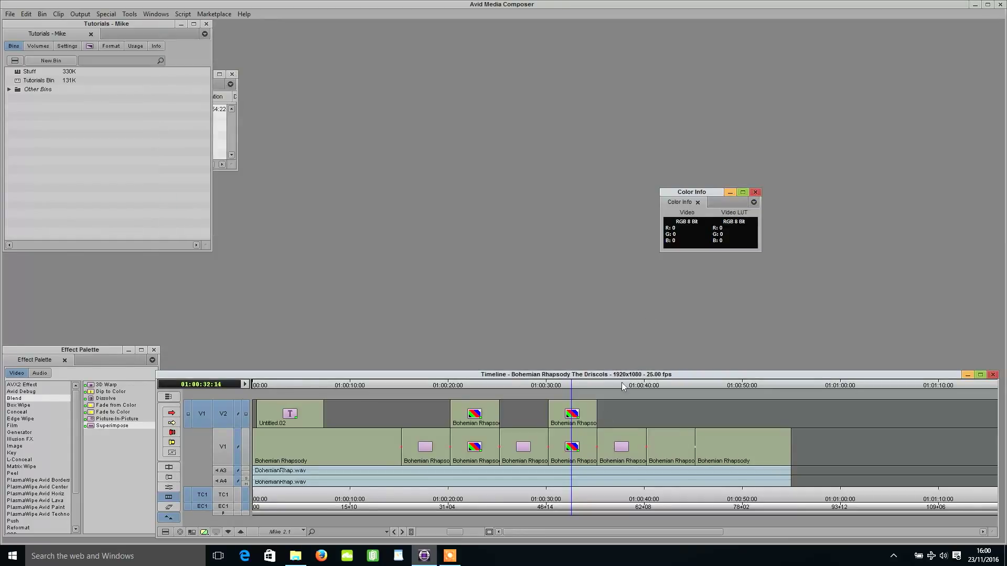
left_click(542, 499)
key("space")
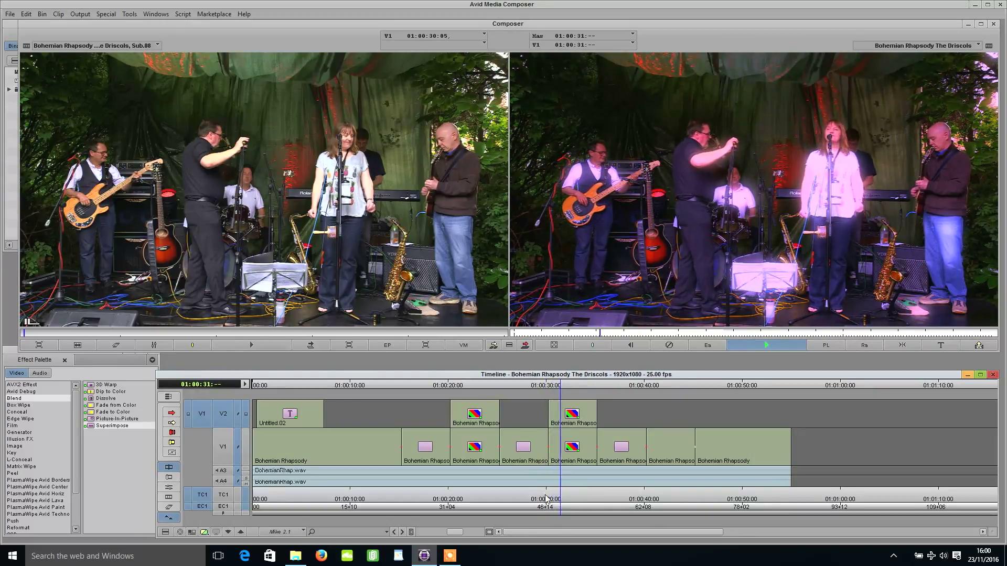
key("space")
Step: Reduce the V1 clip's master Gain to 82.67 and play back the combined effect
left_click(222, 454)
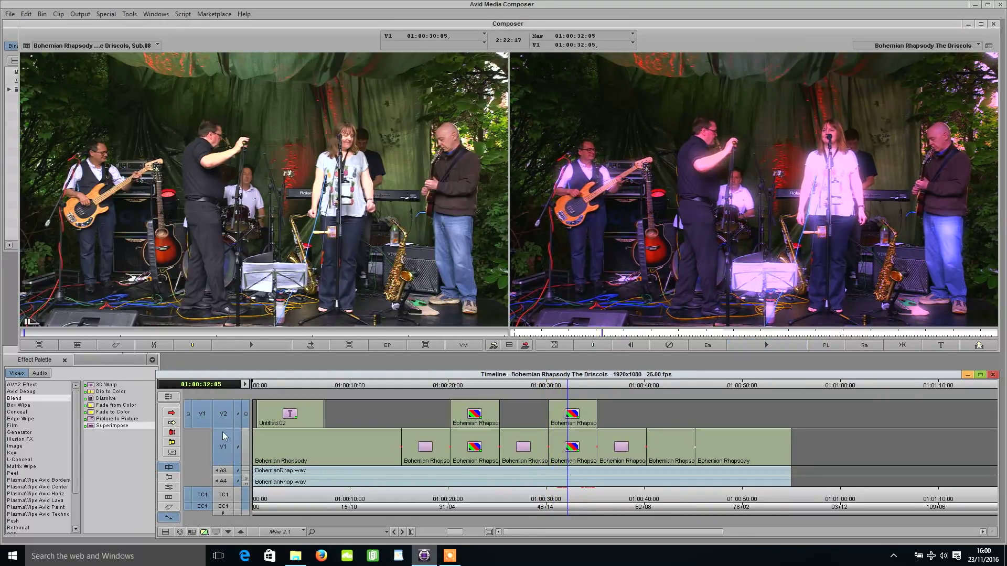
left_click(223, 419)
key("shift+F8")
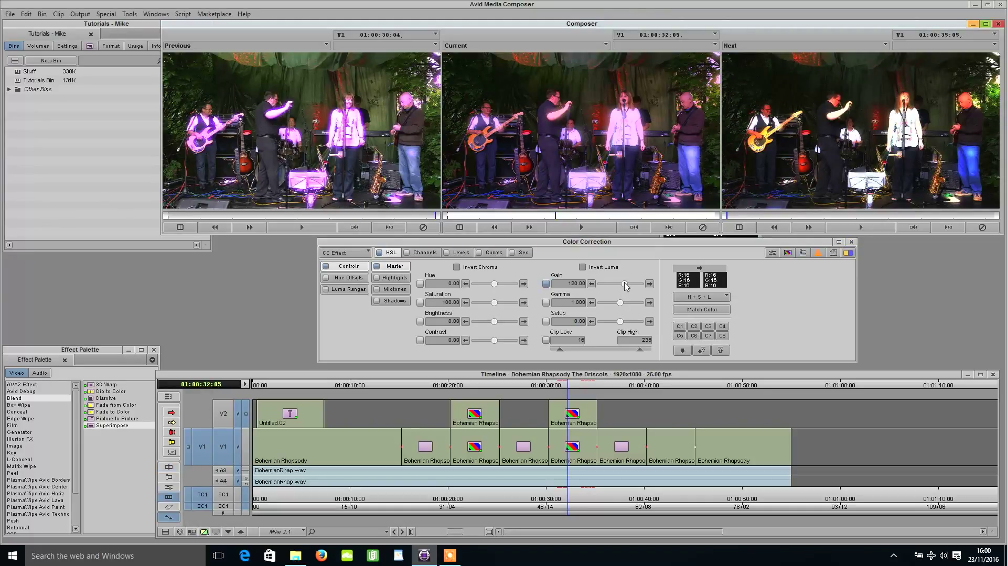
left_click(625, 286)
left_click_drag(623, 285, 616, 284)
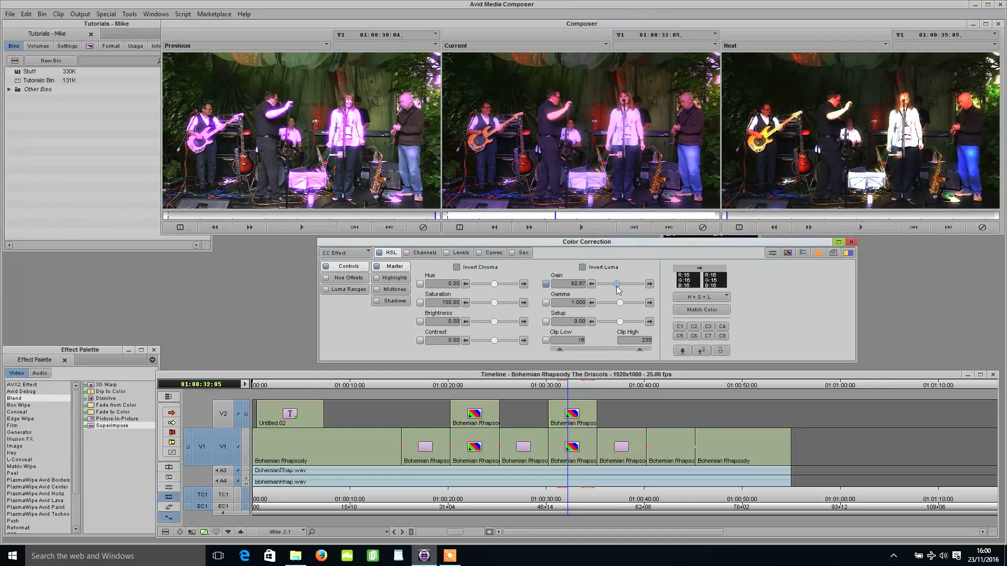
key("shift+F9")
left_click(540, 496)
key("space")
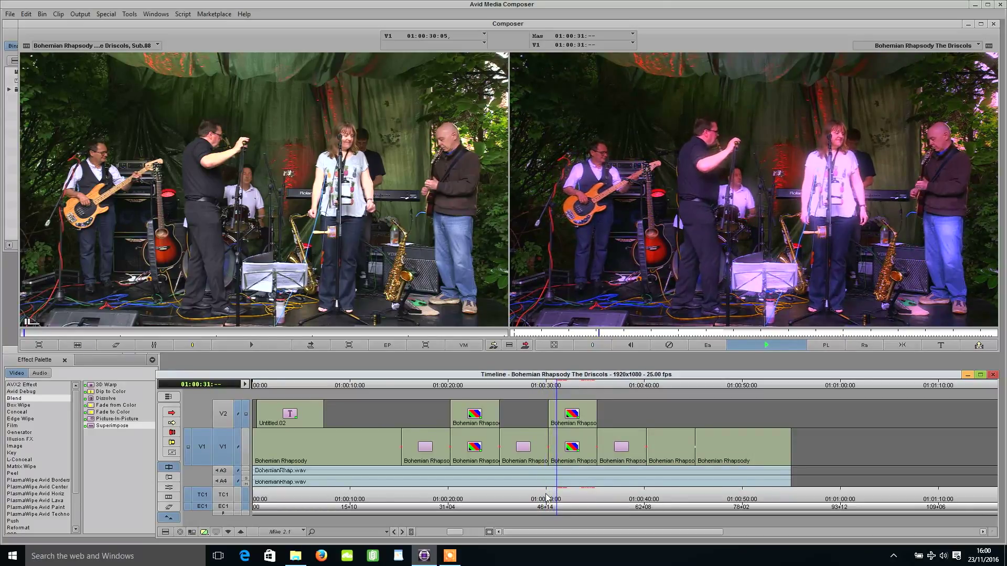
key("space")
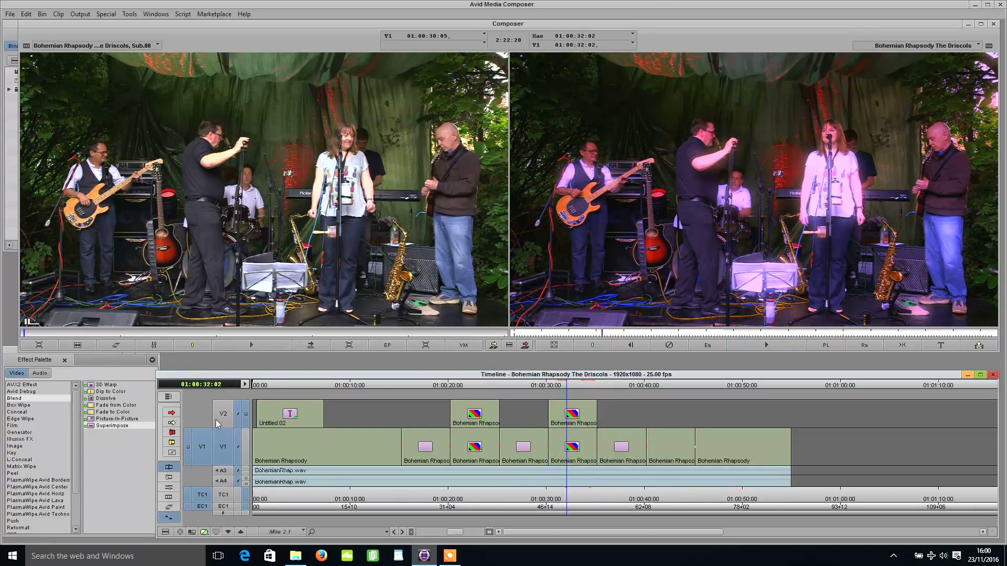
Step: Set the superimposed V2 clip's master Brightness to 1.33 in color correction
left_click_drag(202, 447, 202, 414)
key("shift+F8")
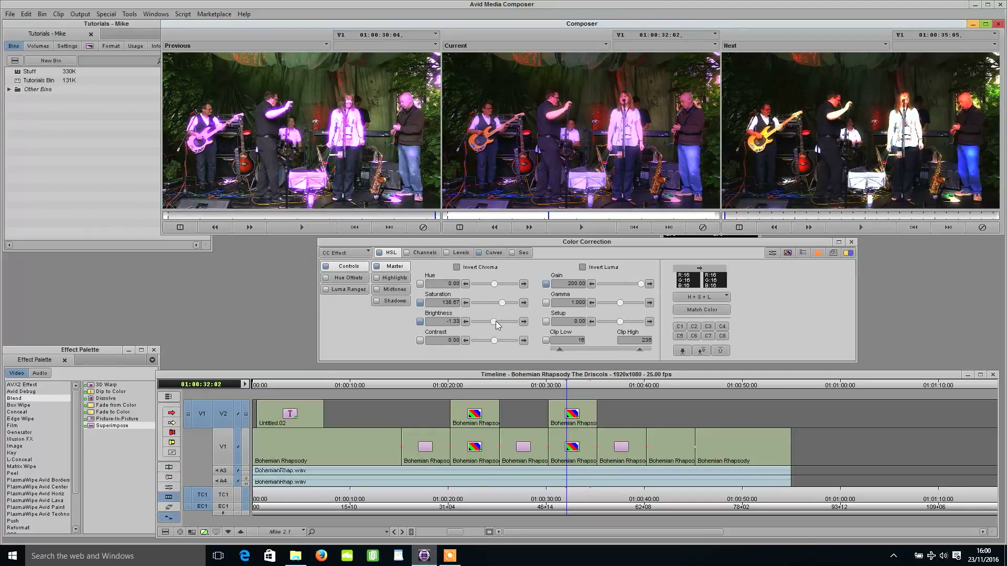
left_click(495, 321)
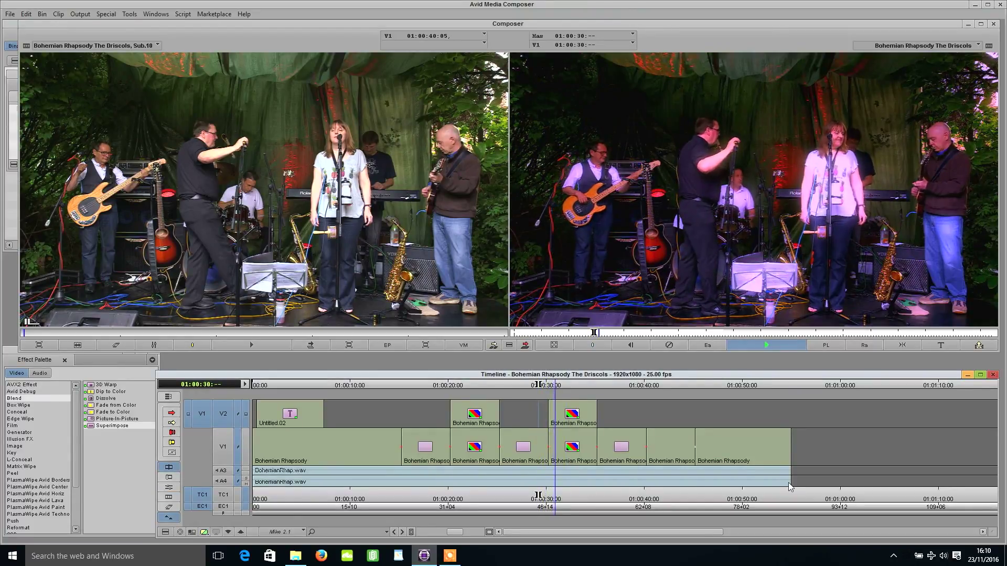
key("space")
left_click(562, 498)
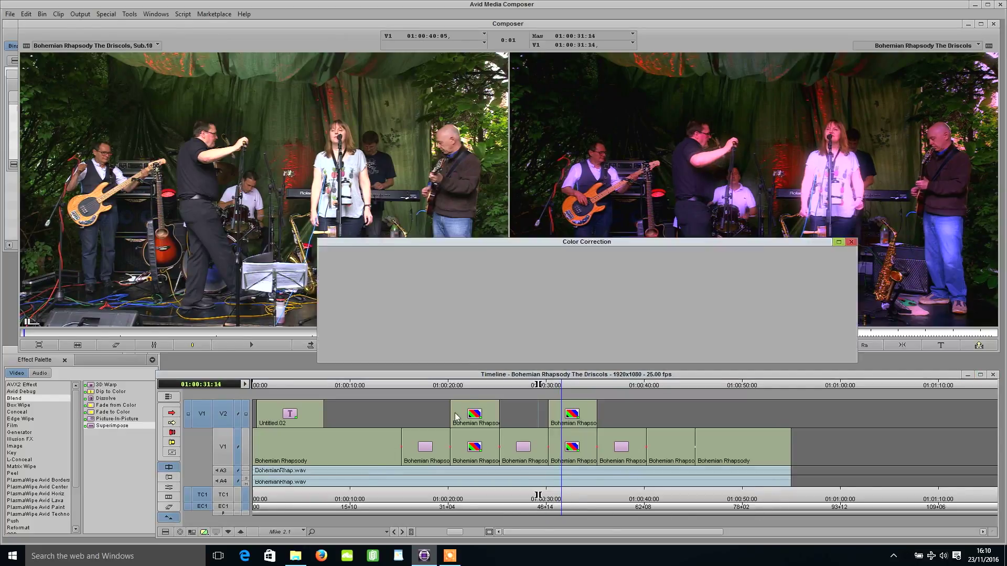
key("shift+F8")
left_click_drag(492, 323, 495, 327)
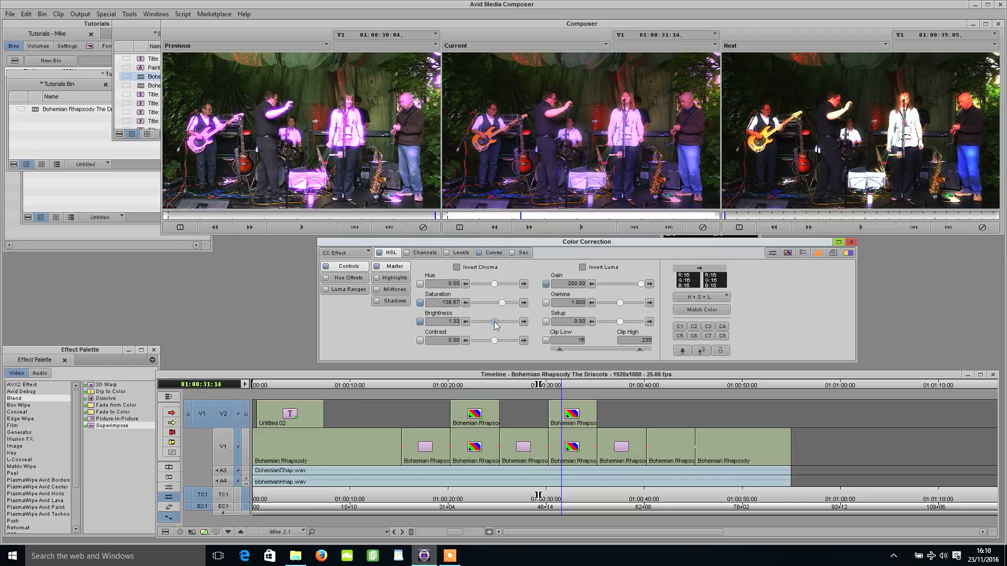
key("shift+F7")
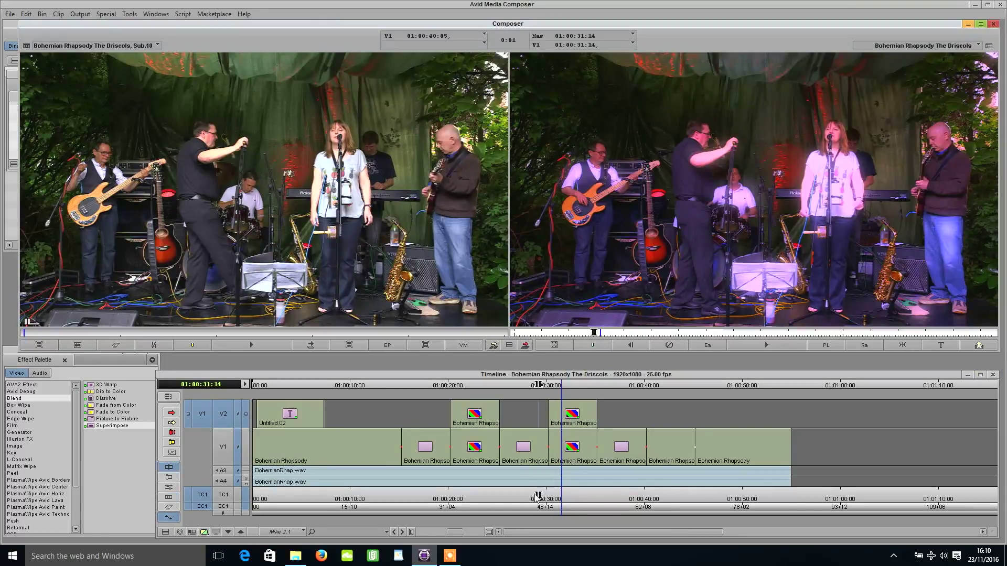
Step: Play back the finished highlight effect from just before the clip, including in full screen
left_click(531, 496)
key("space")
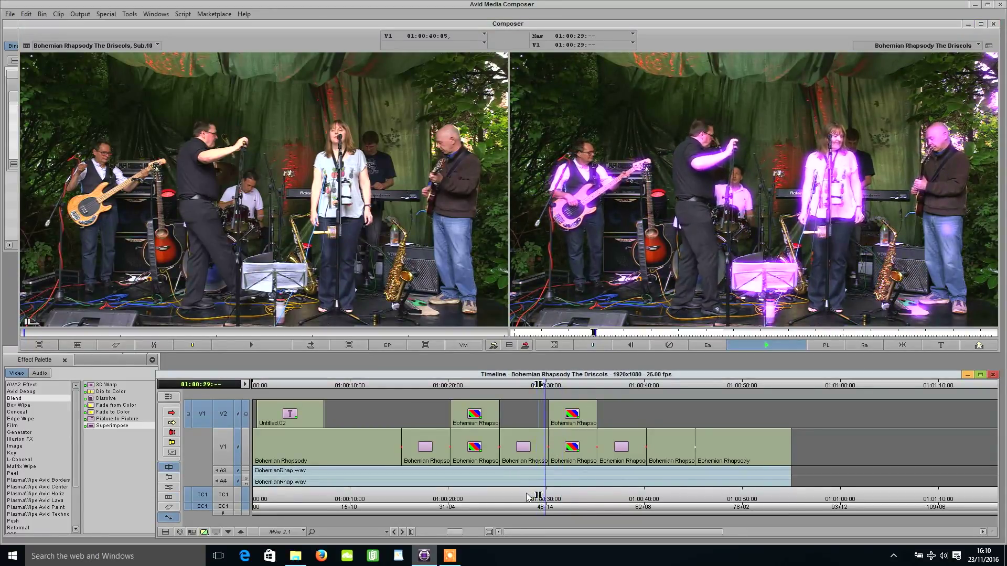
left_click(527, 497)
left_click(555, 345)
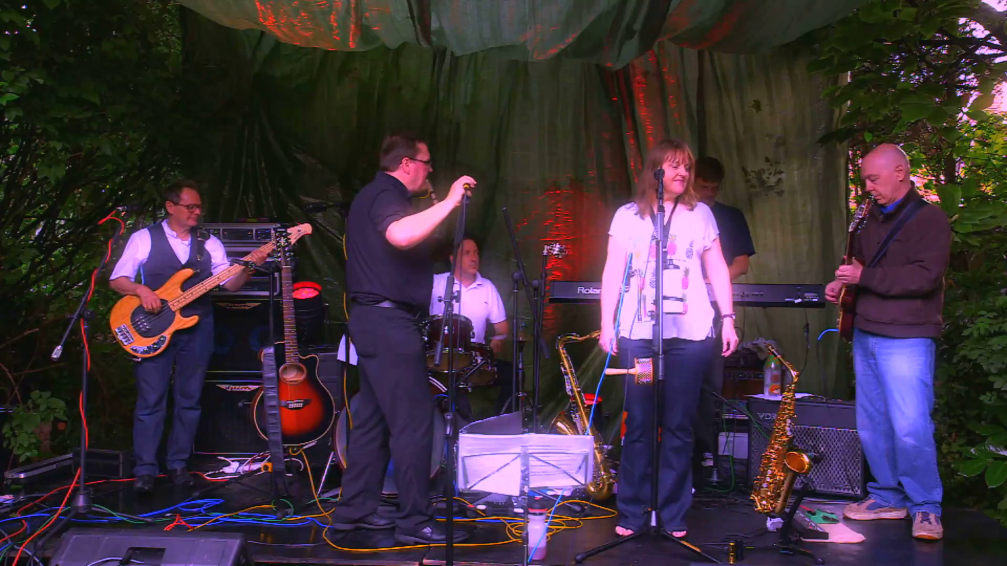
key("Escape")
Step: Mark the V1 clip around 01:00:41:19 and overwrite a copy of it onto V2 directly above
left_click_drag(603, 497, 660, 497)
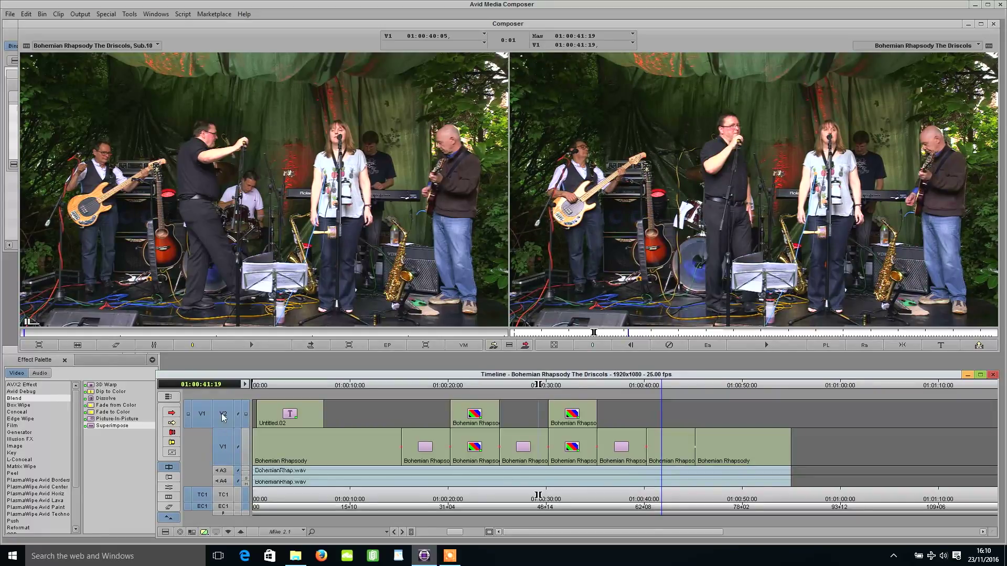
left_click(221, 417)
key("t")
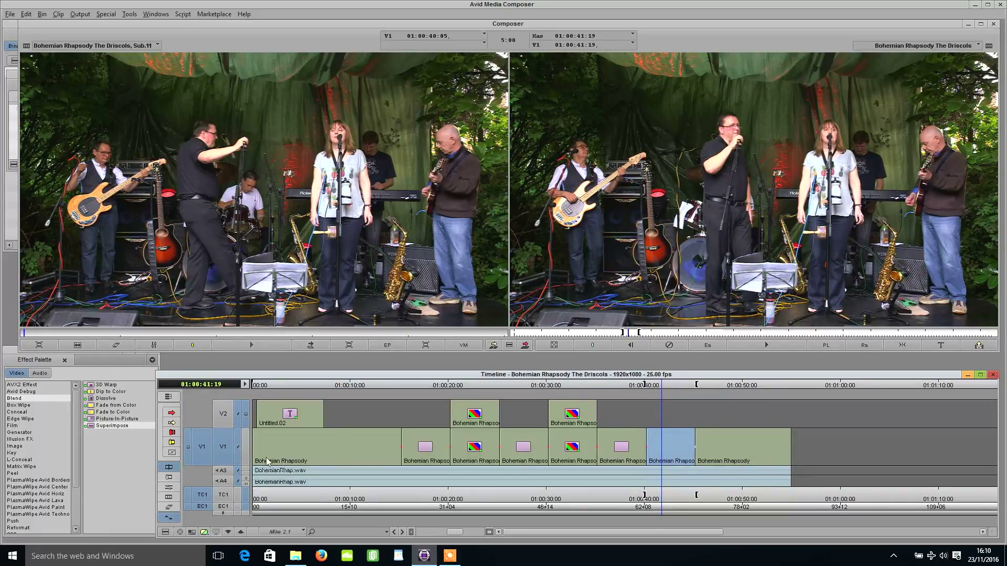
left_click(225, 415)
key("b")
left_click(662, 493)
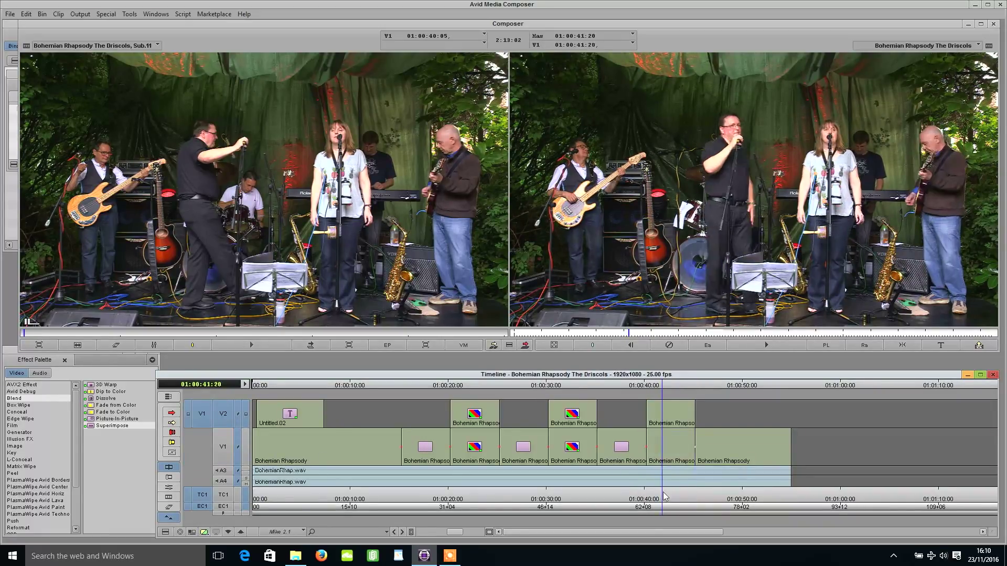
Step: Apply RGBKeyer from the Key category to the new V1 clip and sample the dark background as key color
left_click(223, 450)
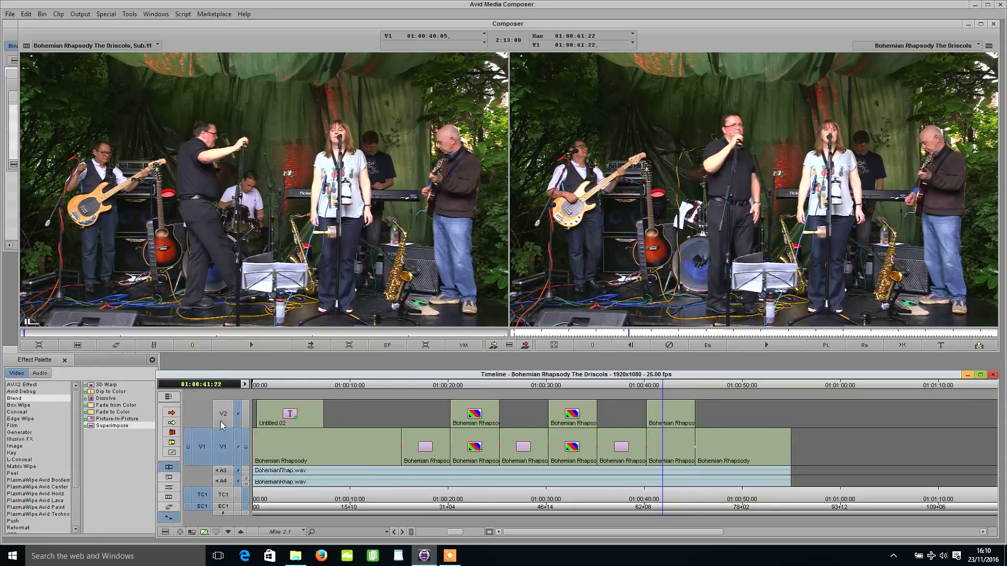
left_click(15, 452)
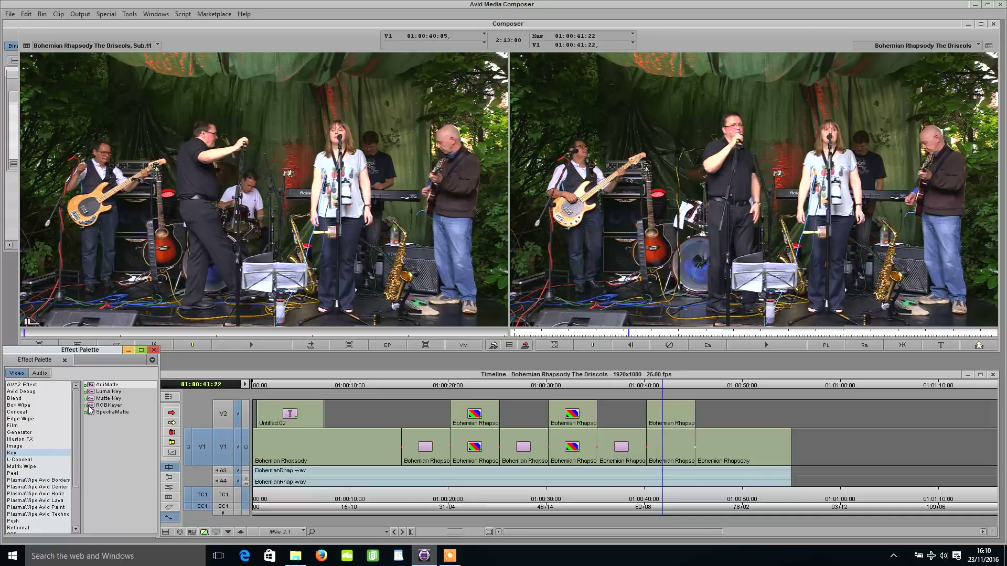
left_click_drag(90, 408, 659, 454)
key("F8")
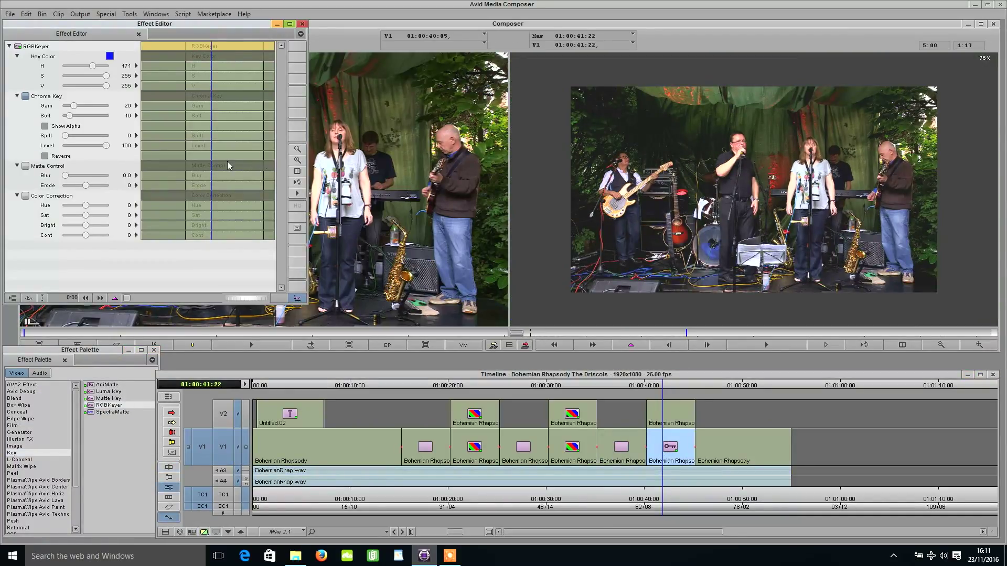
left_click_drag(109, 55, 648, 213)
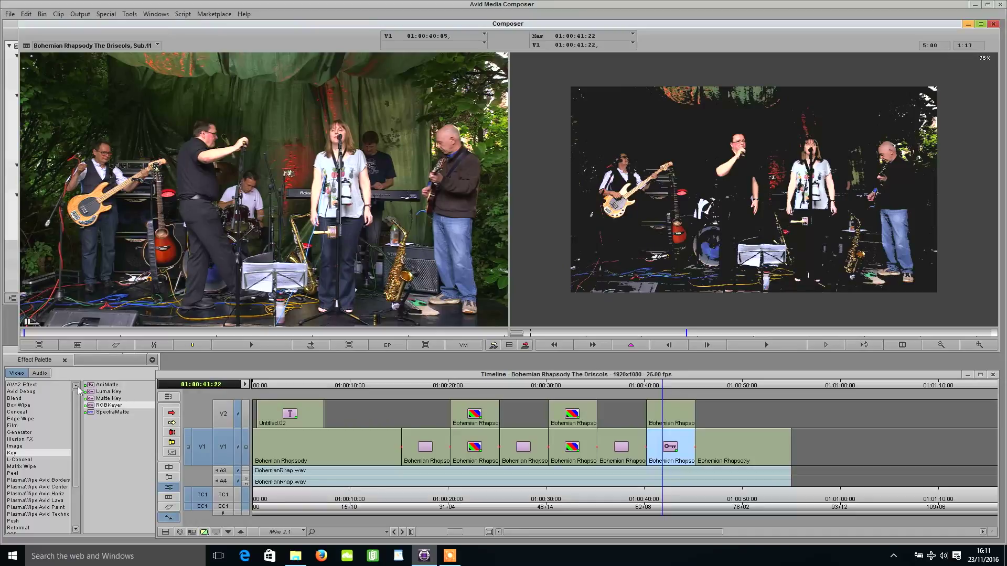
left_click(9, 262)
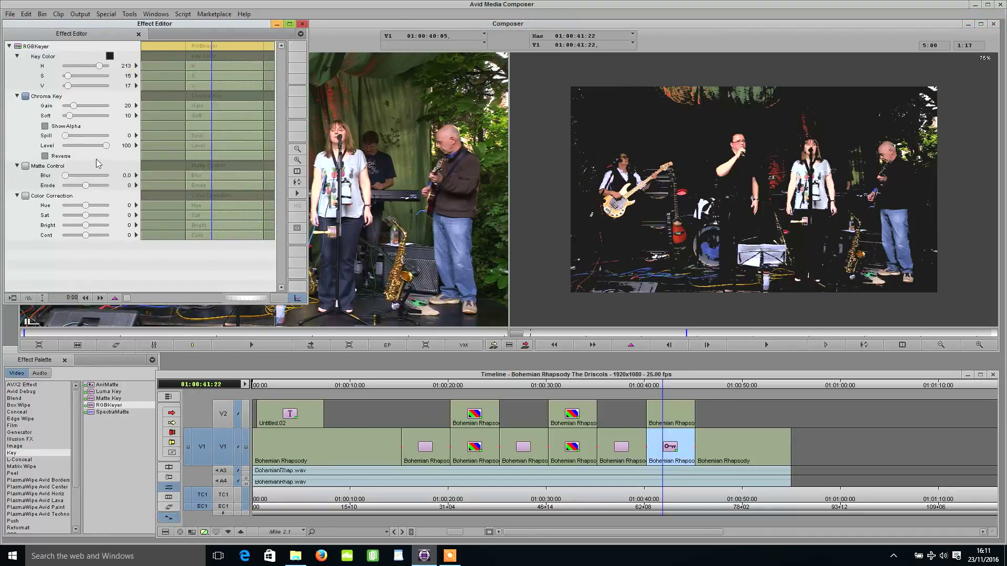
Step: Set the RGBKeyer's matte Erode to 10 and chroma key Gain to 12
left_click_drag(85, 186, 108, 195)
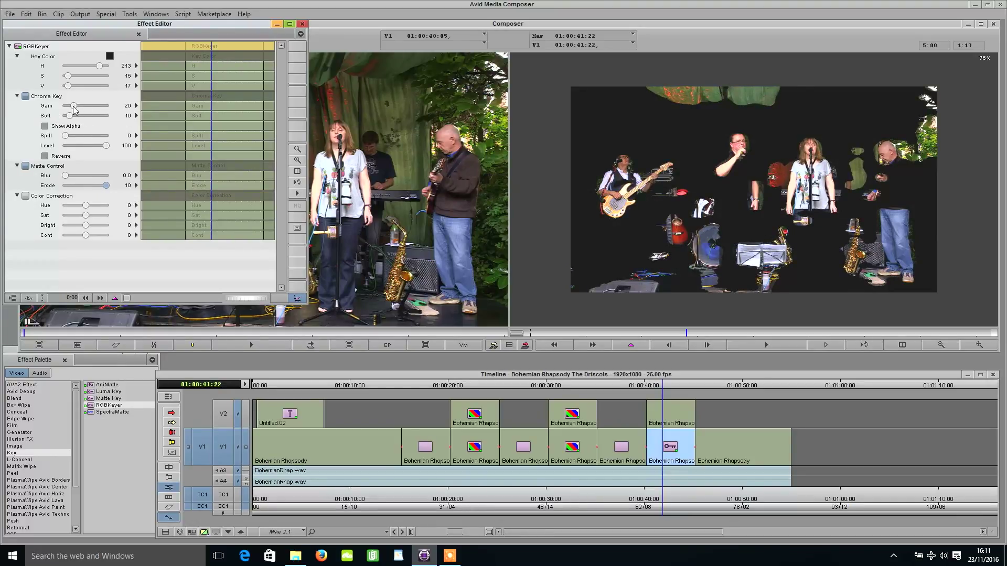
left_click_drag(74, 108, 71, 110)
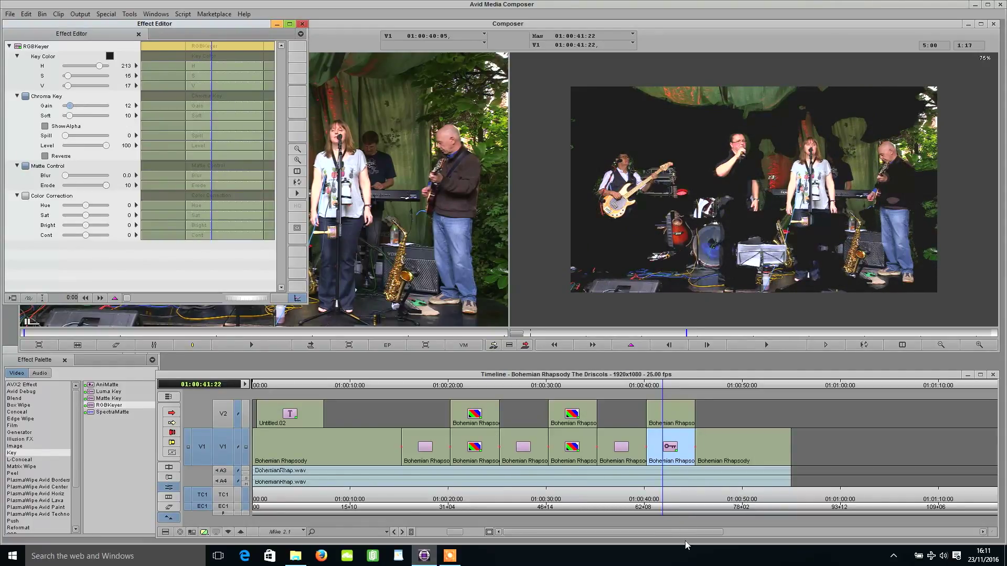
left_click(665, 498)
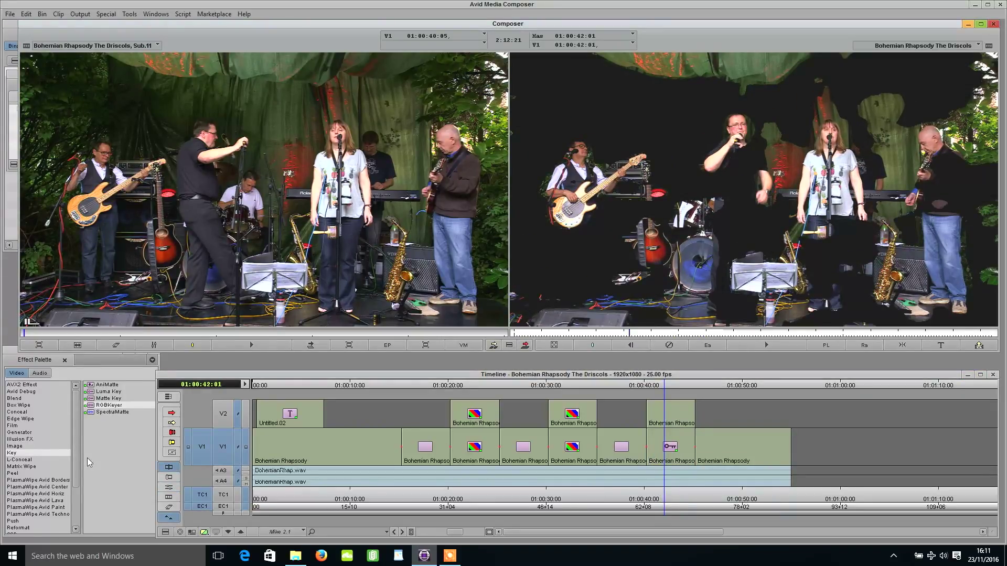
Step: Apply Paint Effect from the Image category to the keyed V1 clip and draw a rectangle enclosing the entire frame
left_click(40, 446)
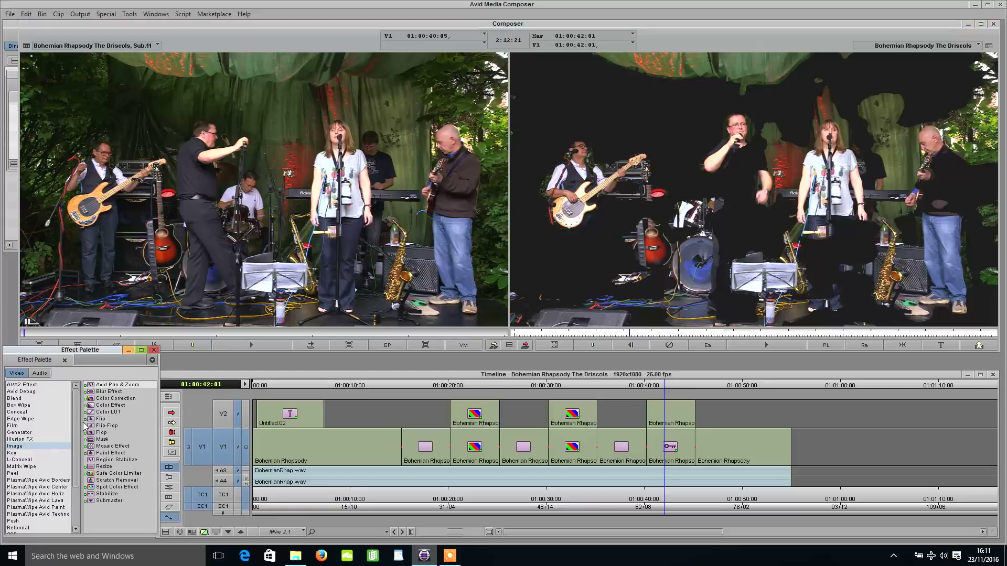
mouse_move(90, 454)
left_mouse_down()
mouse_move(308, 483)
mouse_move(645, 479)
mouse_move(659, 450)
mouse_move(670, 458)
left_mouse_up()
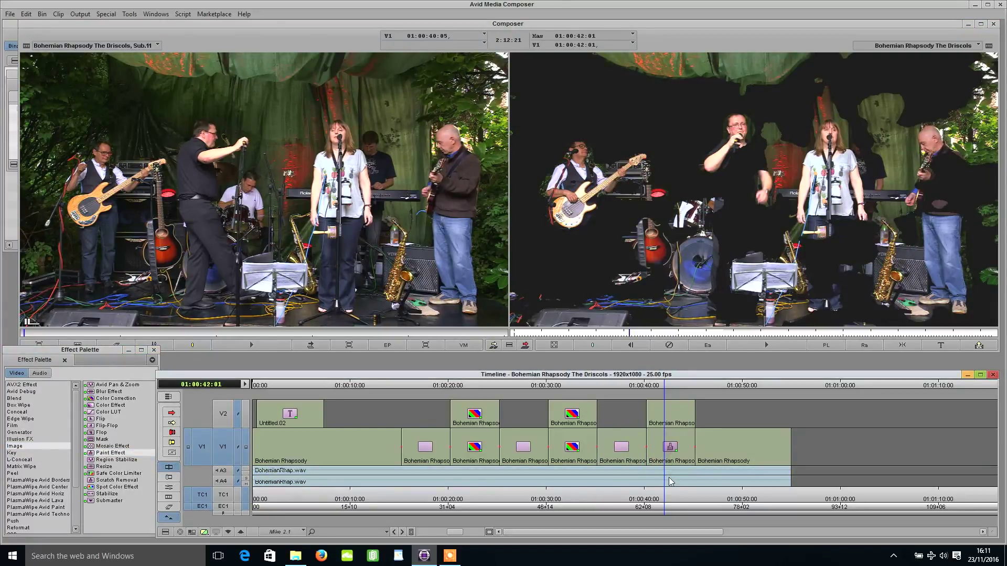
key("shift+F10")
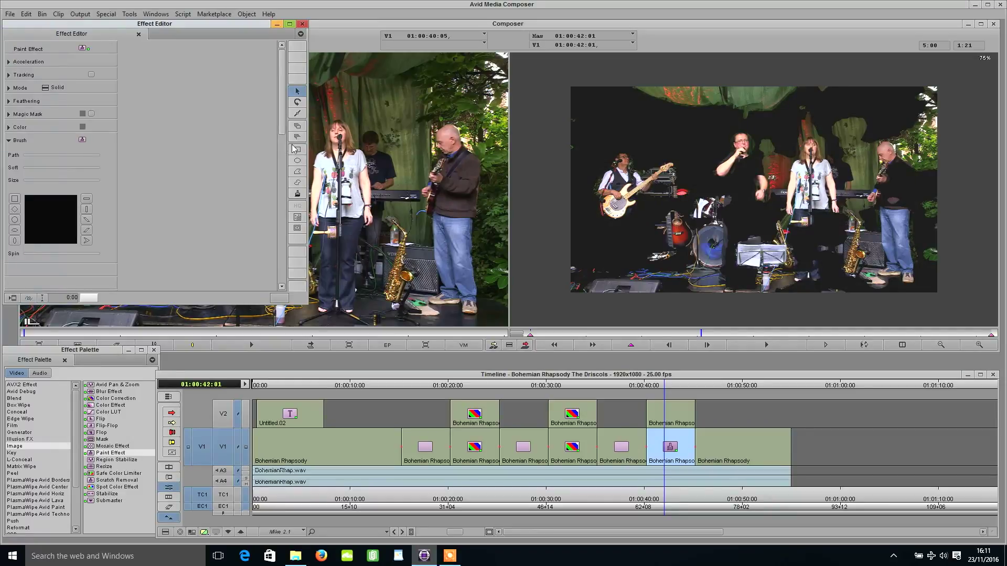
left_click(295, 148)
left_click_drag(544, 317, 967, 73)
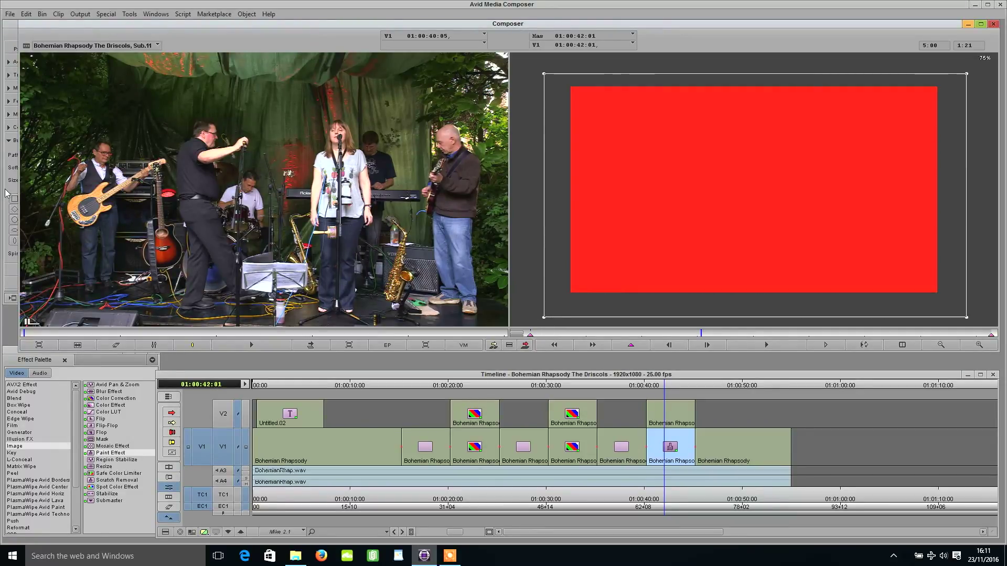
Step: Switch the paint rectangle's mode to Blur with Hor and Vert set to 11, and leave effect editing
left_click(6, 193)
left_click(47, 88)
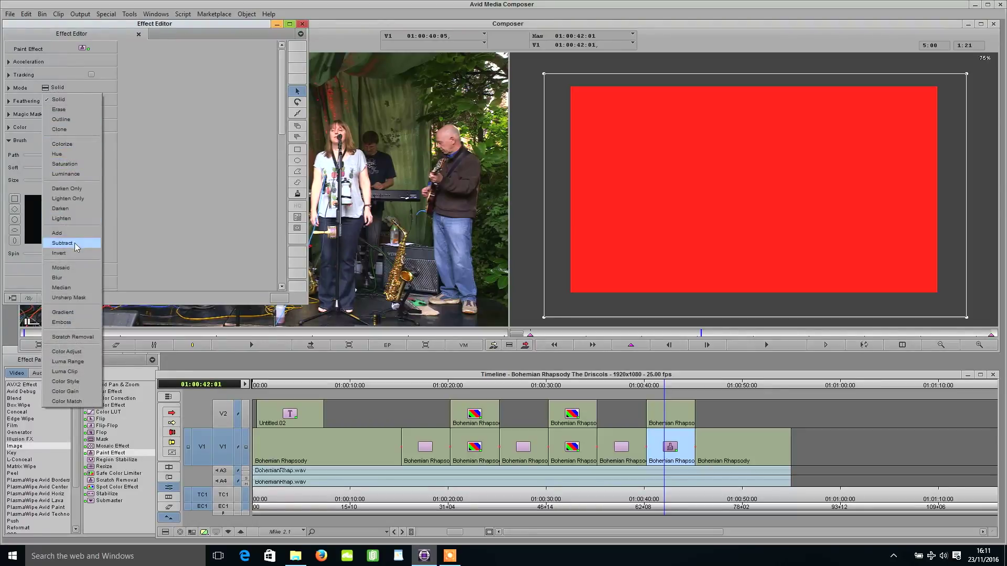
left_click(74, 276)
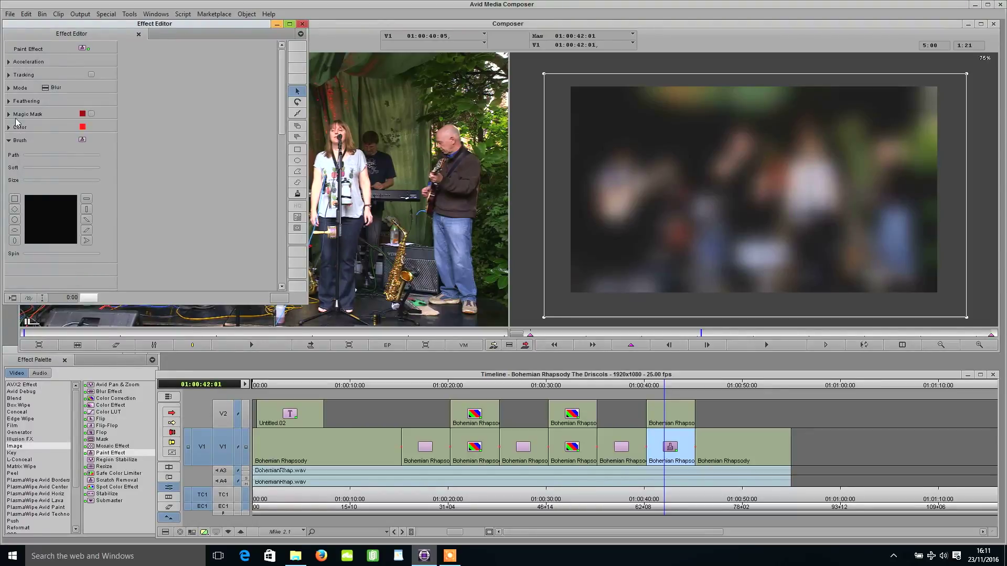
left_click(9, 89)
left_click_drag(37, 124, 33, 135)
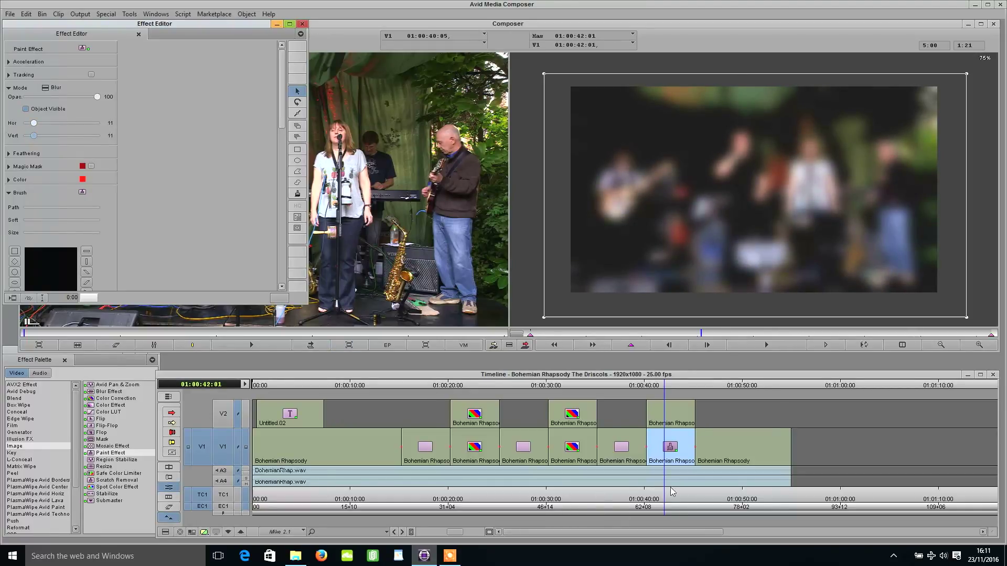
left_click(659, 501)
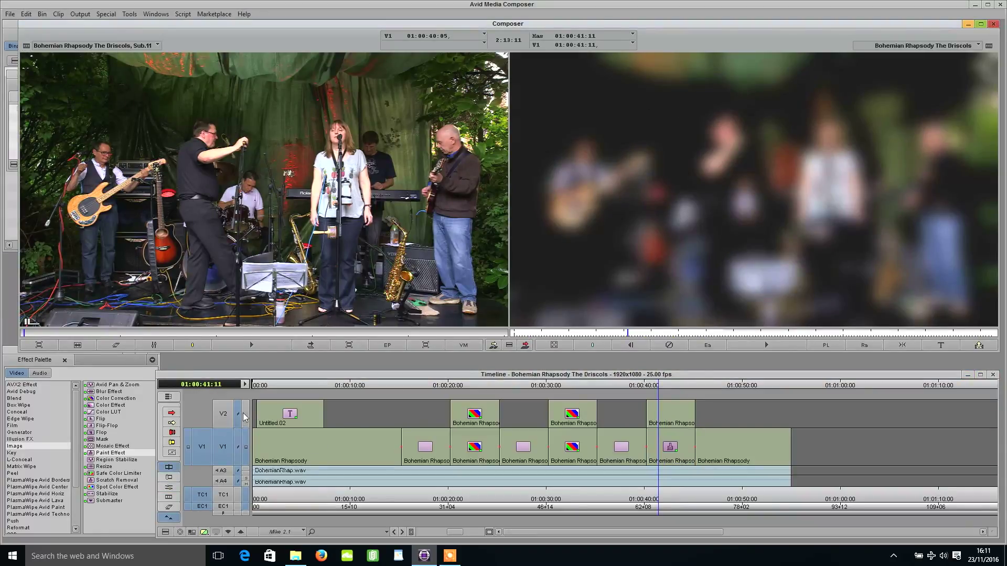
Step: Enable and monitor track V2, apply Superimpose from the Blend category to the V2 copy, and deselect V1
left_click(243, 413)
left_click(227, 414)
left_click(23, 398)
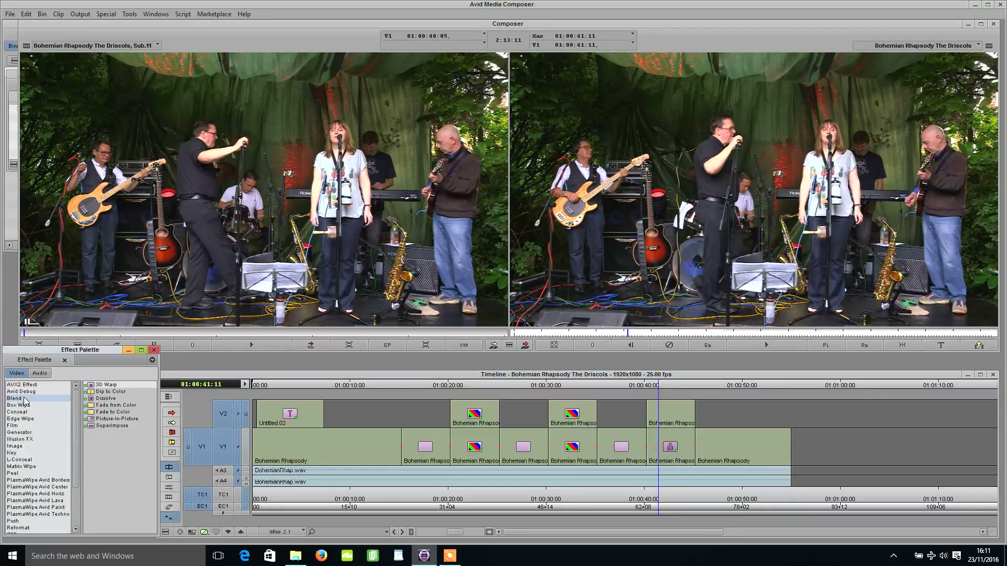
left_click_drag(93, 428, 666, 428)
left_click_drag(669, 495, 657, 500)
left_click(231, 446)
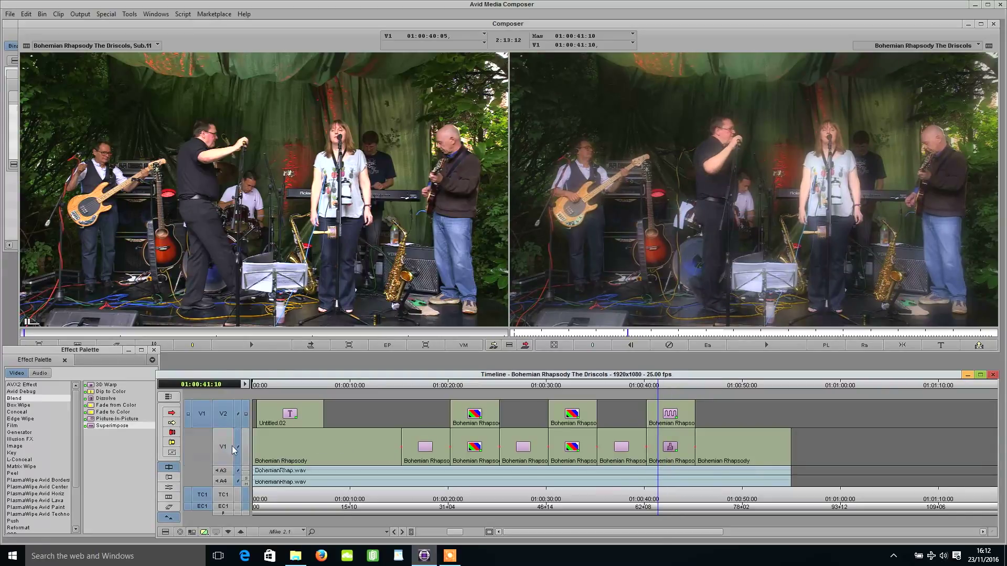
Step: Color correct the V2 copy with Brightness -17.33, Gain 154.67 and Saturation 136
left_click(169, 497)
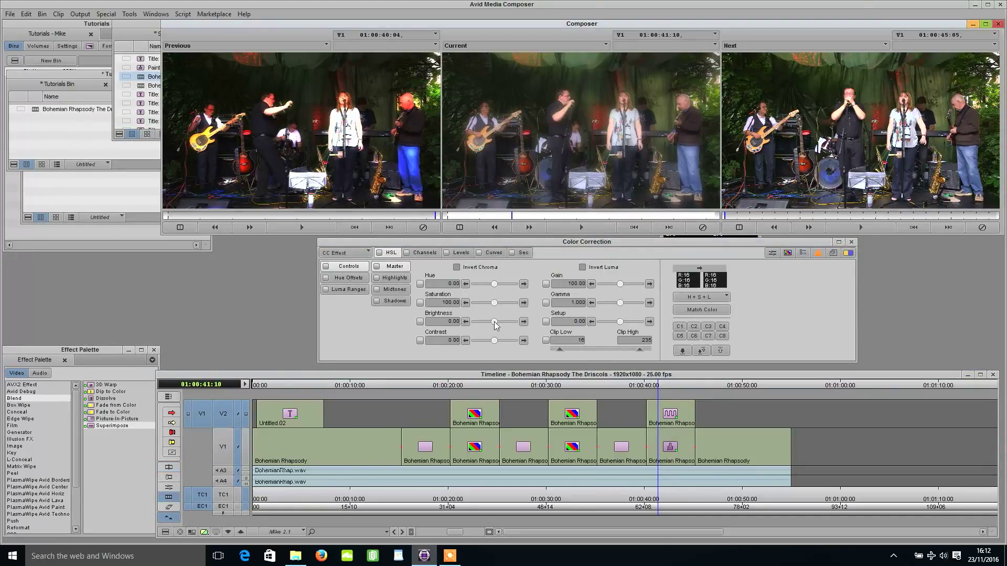
left_click_drag(496, 326, 493, 326)
left_click_drag(620, 284, 632, 284)
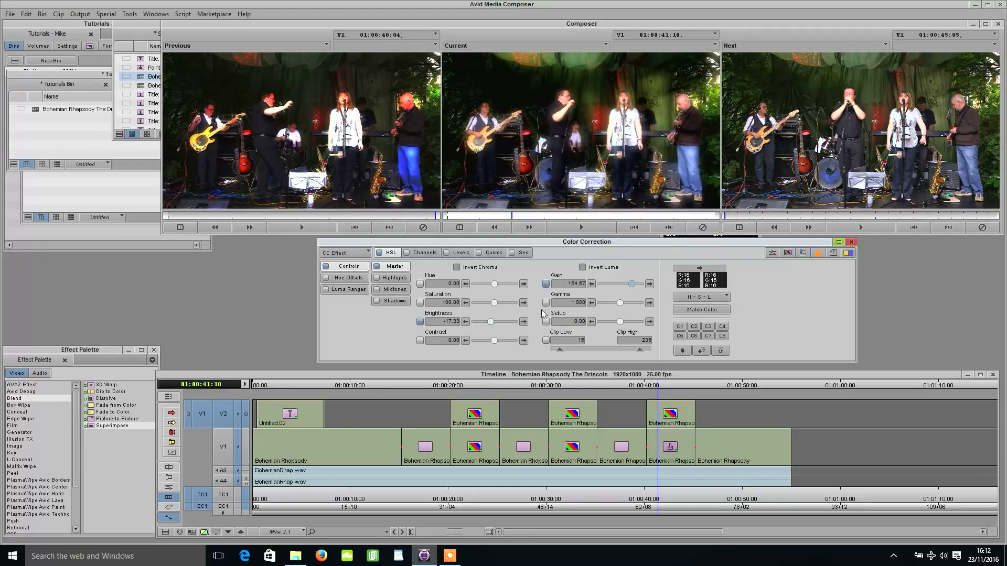
left_click_drag(495, 302, 496, 304)
left_click_drag(497, 303, 502, 303)
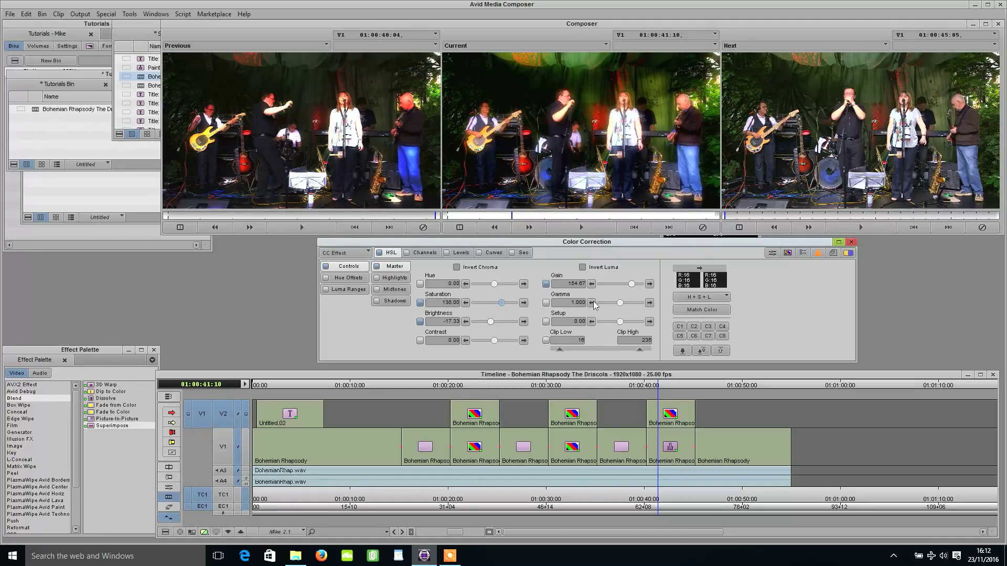
Step: Play back the color-corrected effect from 01:00:39:06, just before the clip
left_click(639, 493)
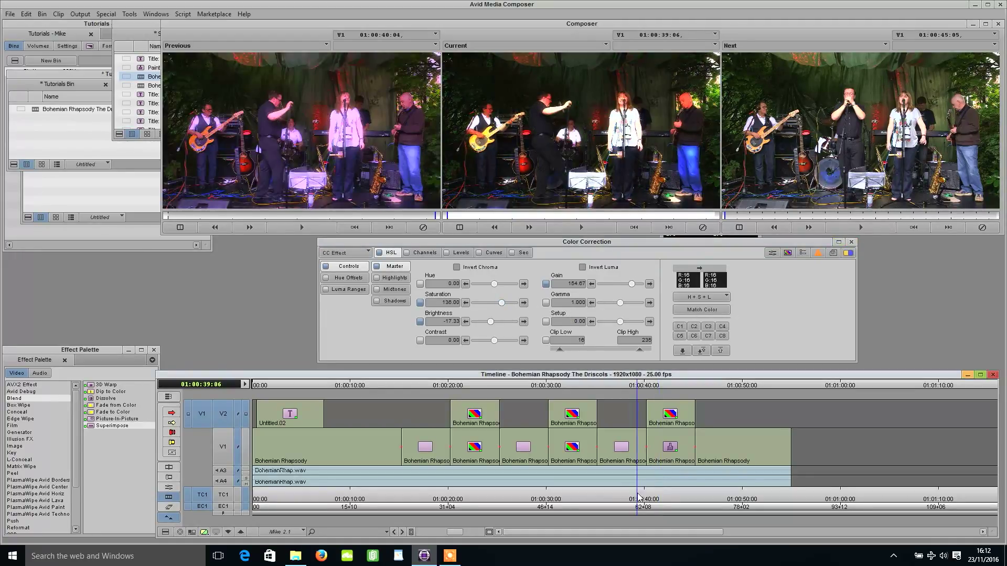
key("space")
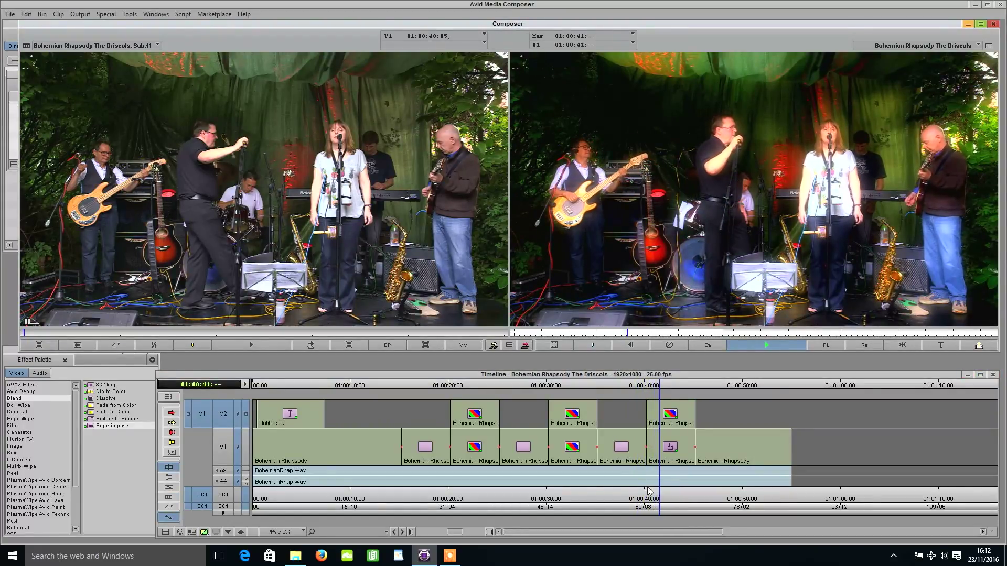
left_click(653, 493)
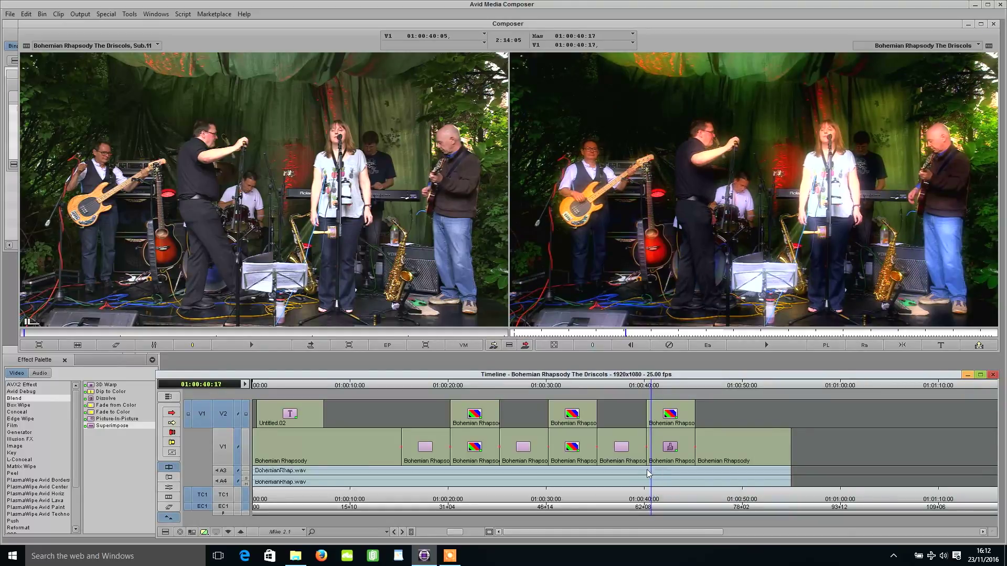
Step: Readjust the V2 copy's color correction to Gain 138.67, Brightness -22.67 and Saturation 96
key("shift+F8")
left_click_drag(630, 283, 628, 283)
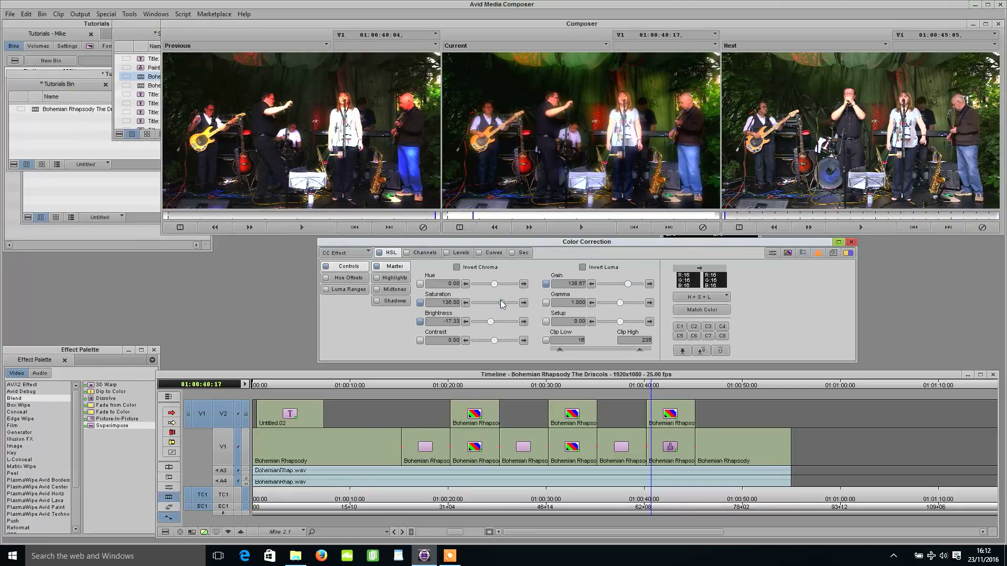
left_click_drag(491, 322, 494, 303)
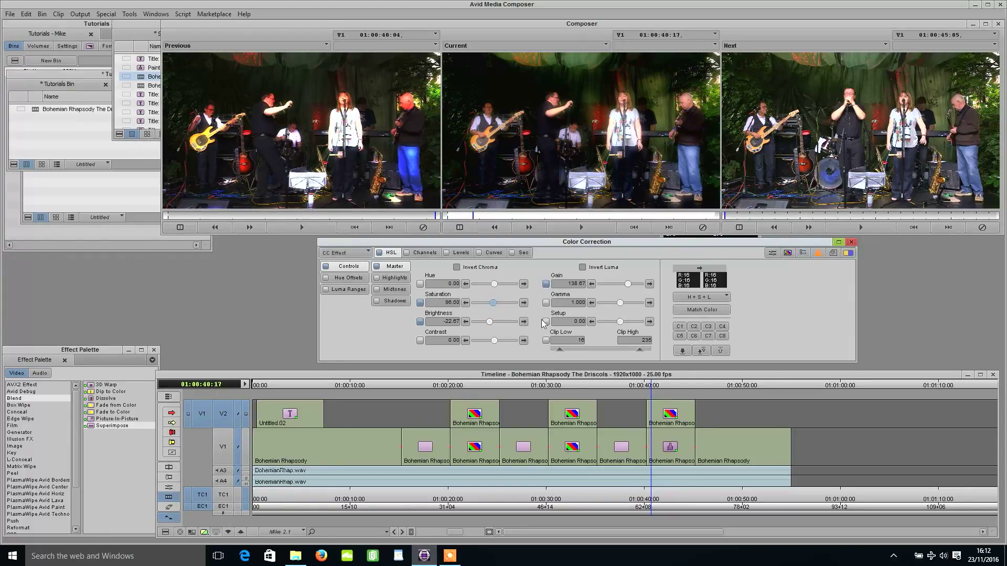
Step: Play the adjusted highlight effect in full screen, starting from before the clip
left_click(622, 488)
key("i")
left_click(554, 346)
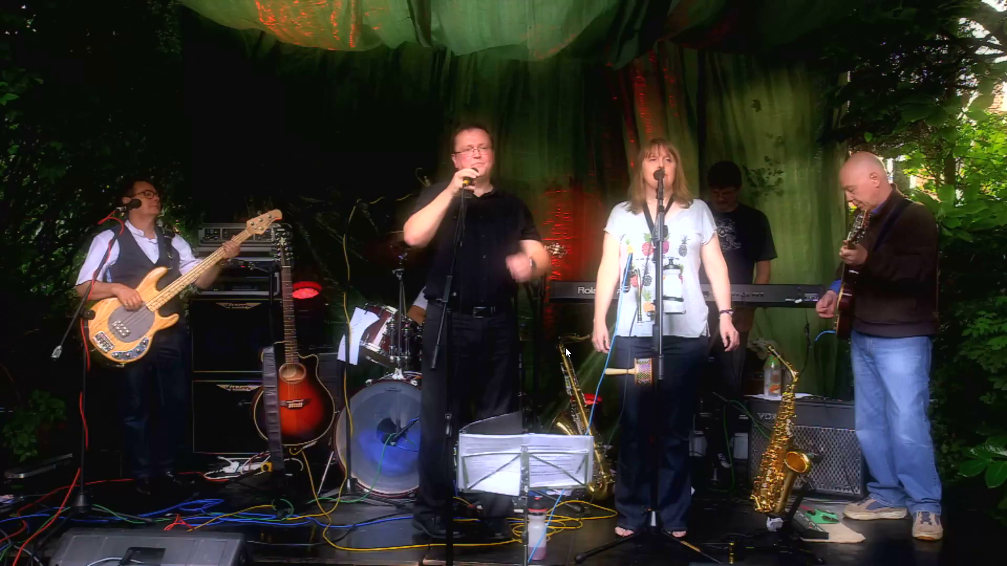
key("Escape")
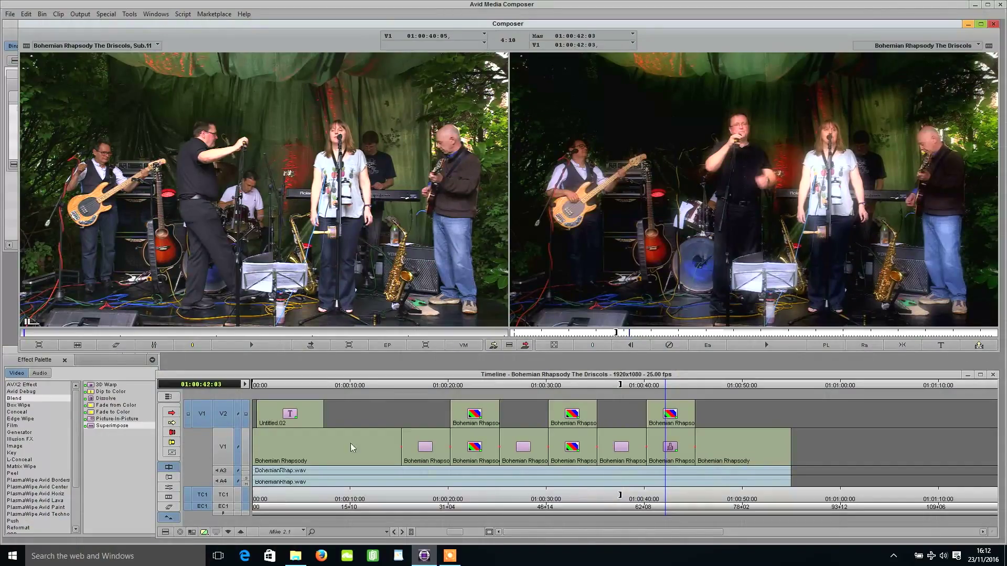
Step: Set the V2 copy's color correction Saturation to 149.33 and review it in full screen from 01:00:37:20
left_click(168, 497)
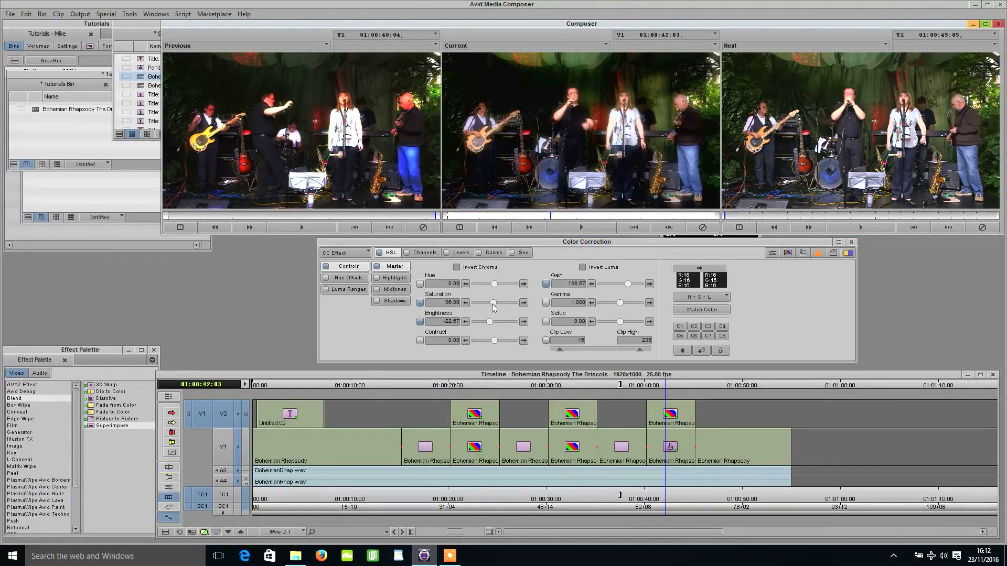
left_click_drag(493, 304, 497, 305)
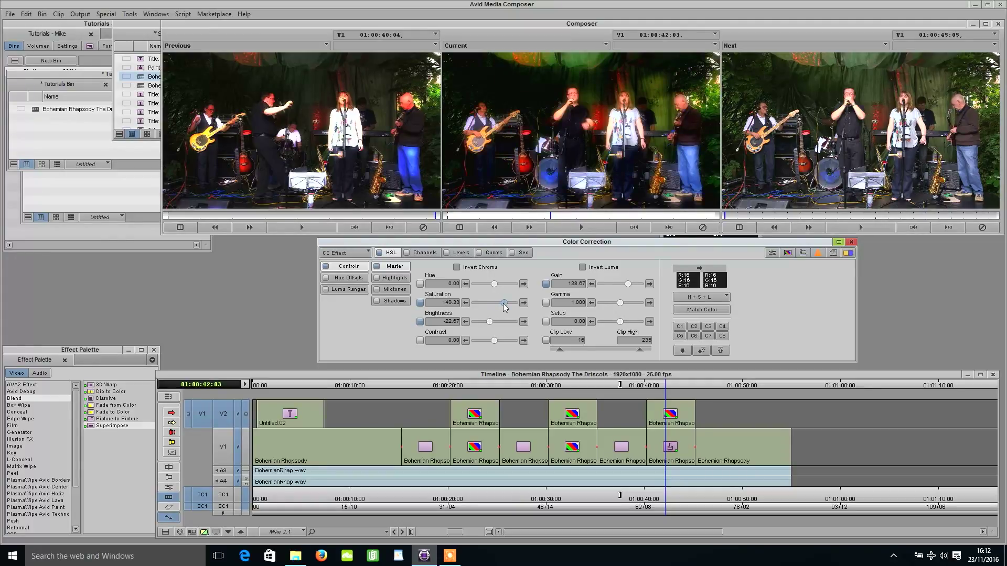
left_click(628, 514)
left_click(623, 502)
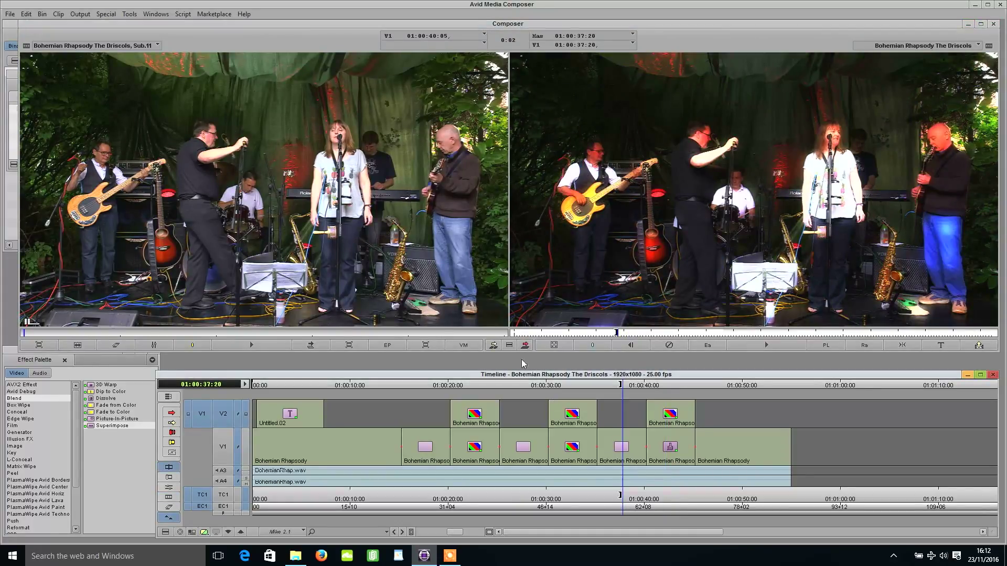
left_click(561, 348)
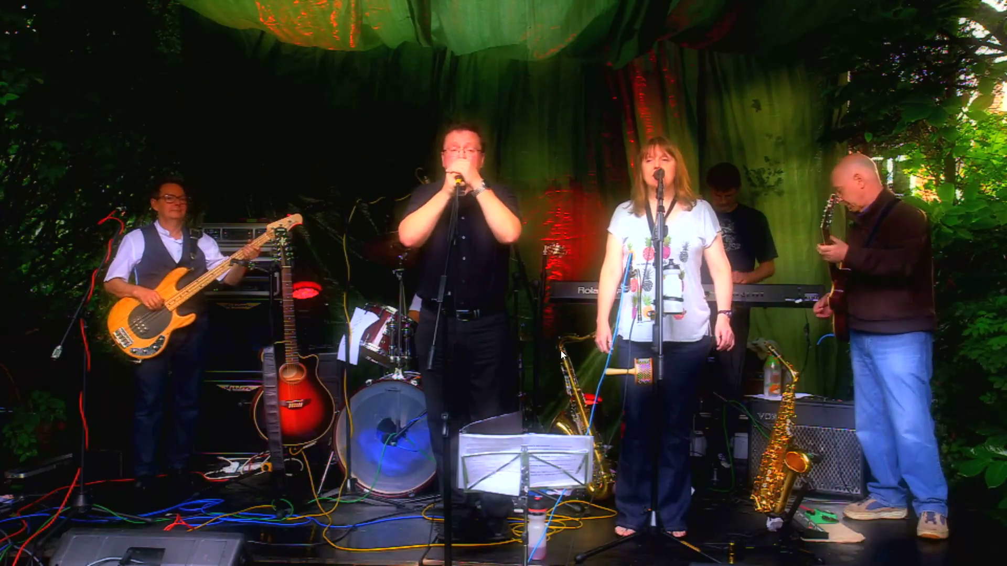
left_click(656, 516)
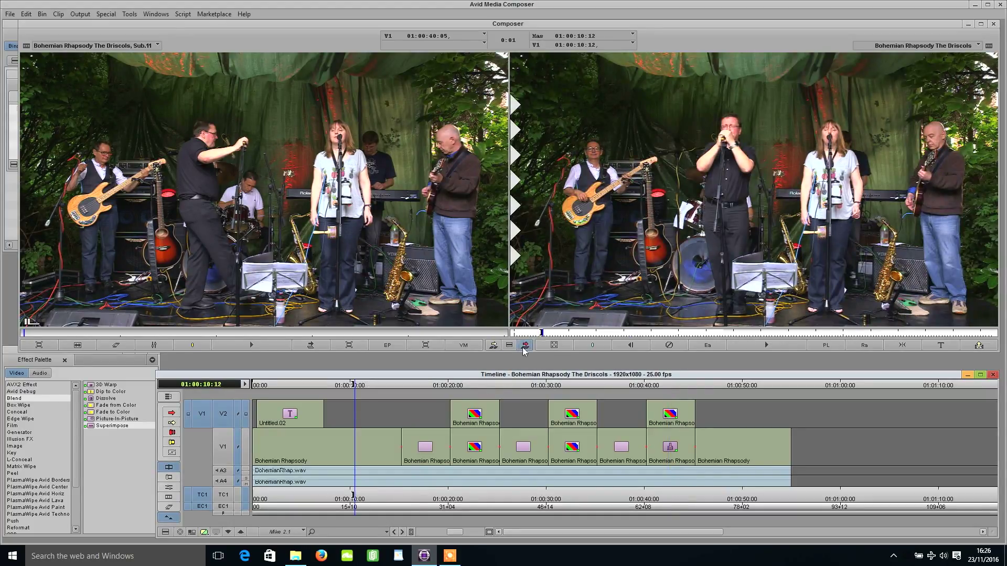
Step: Play the sequence in full screen from 01:00:10:12 and spot-check the highlight clips and the untreated footage along the timeline
left_click(554, 345)
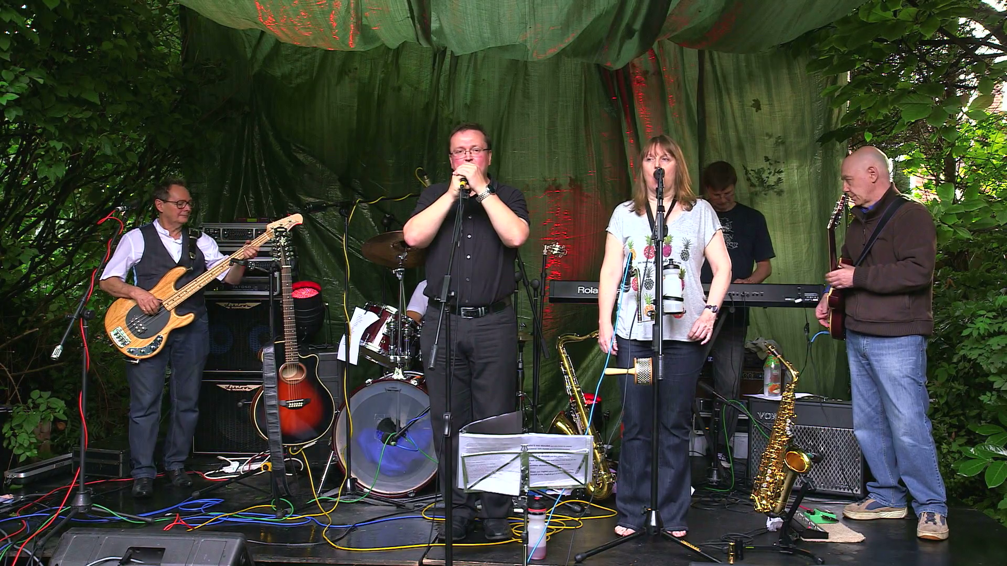
key("Escape")
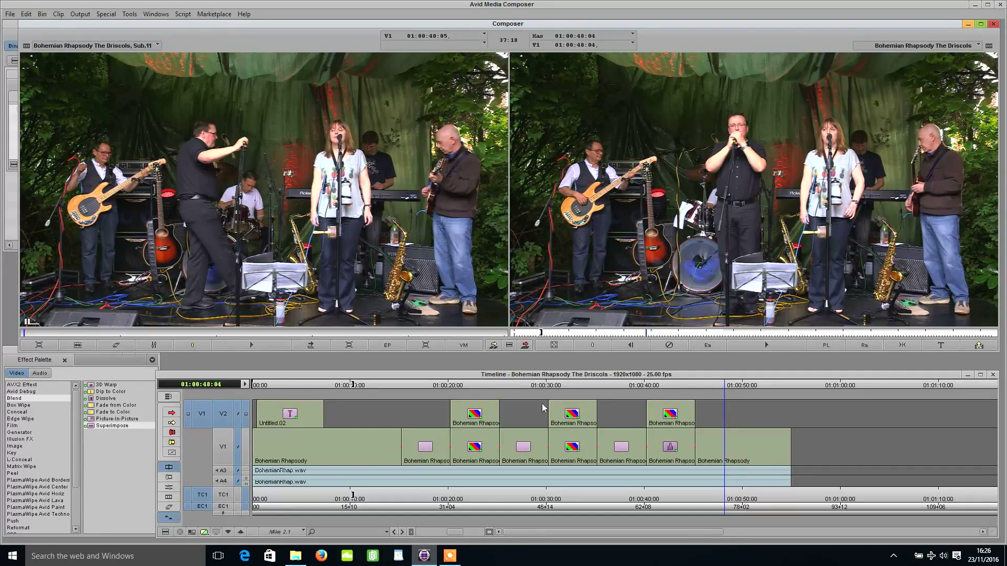
left_click(675, 494)
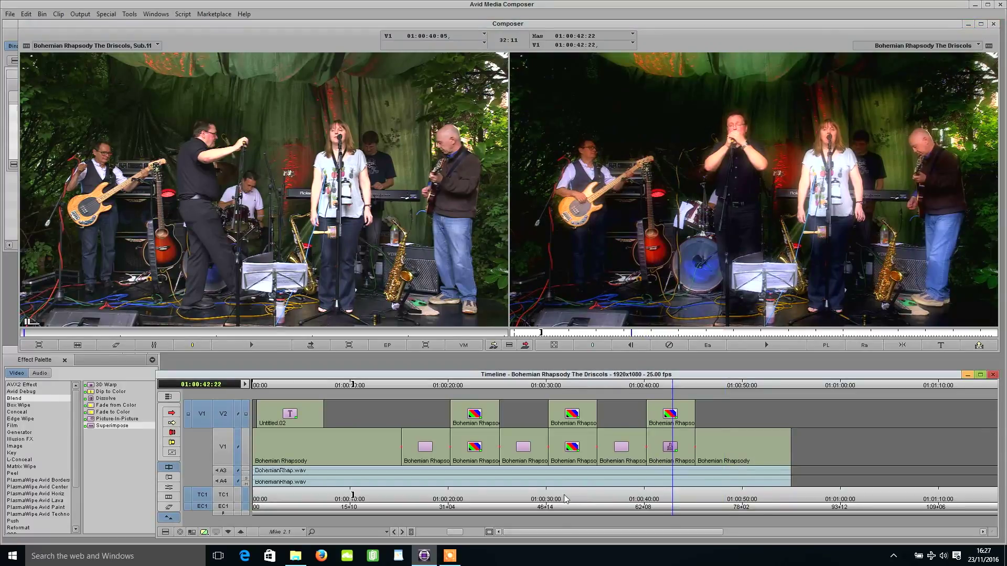
left_click(482, 498)
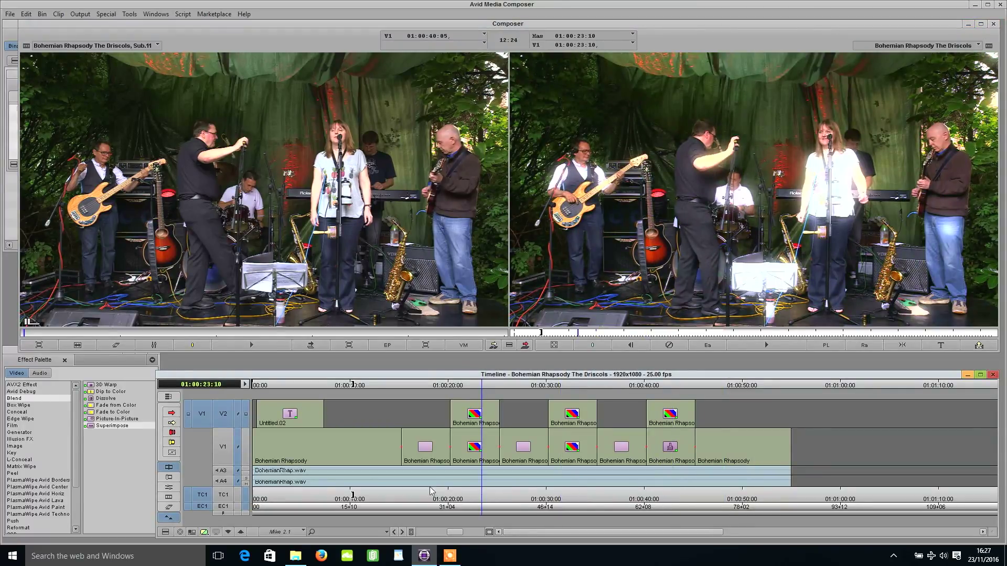
left_click(423, 495)
left_click(385, 489)
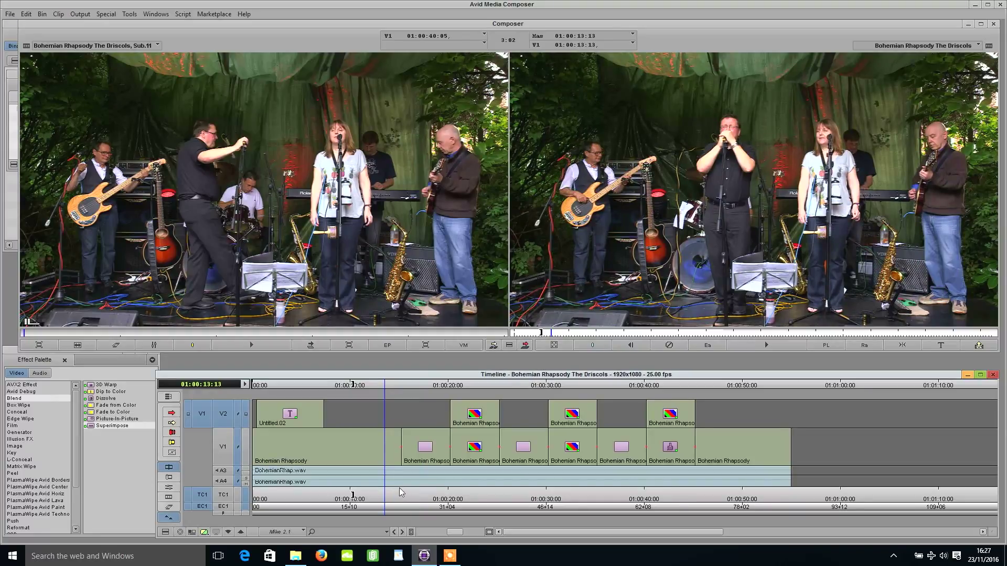